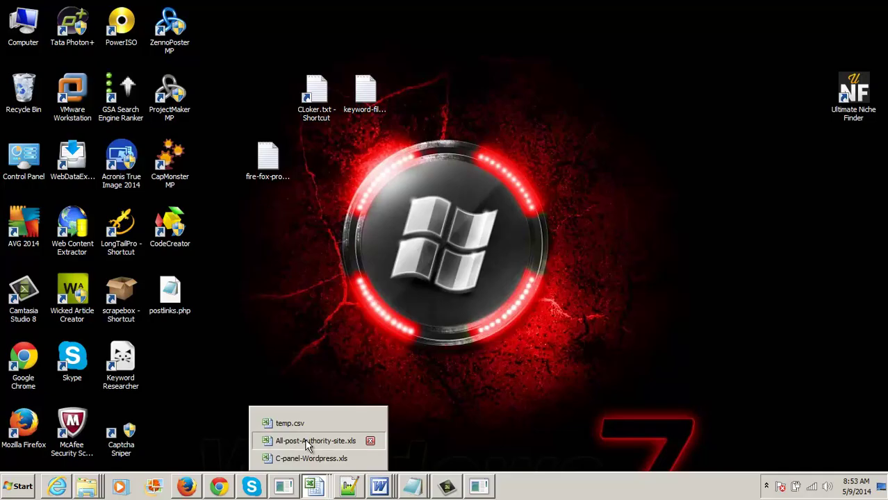
- Bring up the All-post-Authority-site.xls workbook and look through the list of post URLs in column A
{"action": "left_click", "coordinate": [305, 441]}
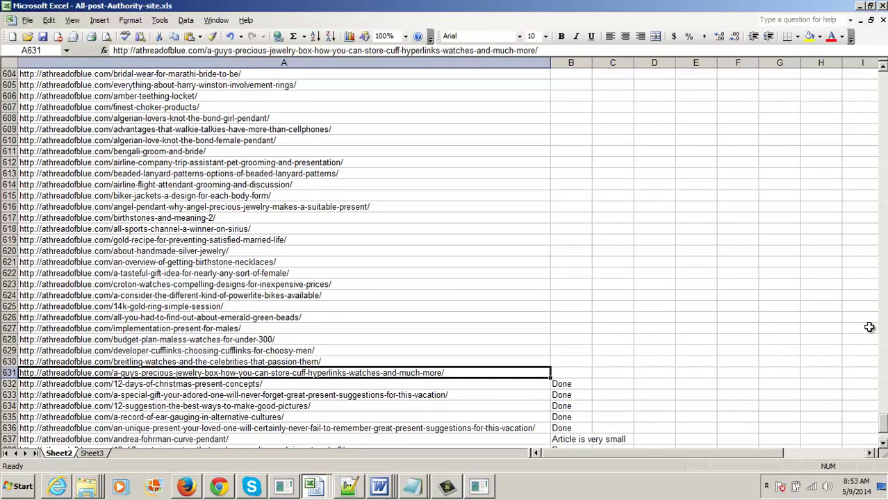
{"action": "mouse_move", "coordinate": [884, 425]}
{"action": "left_mouse_down"}
{"action": "mouse_move", "coordinate": [884, 97]}
{"action": "mouse_move", "coordinate": [874, 436]}
{"action": "left_mouse_up"}
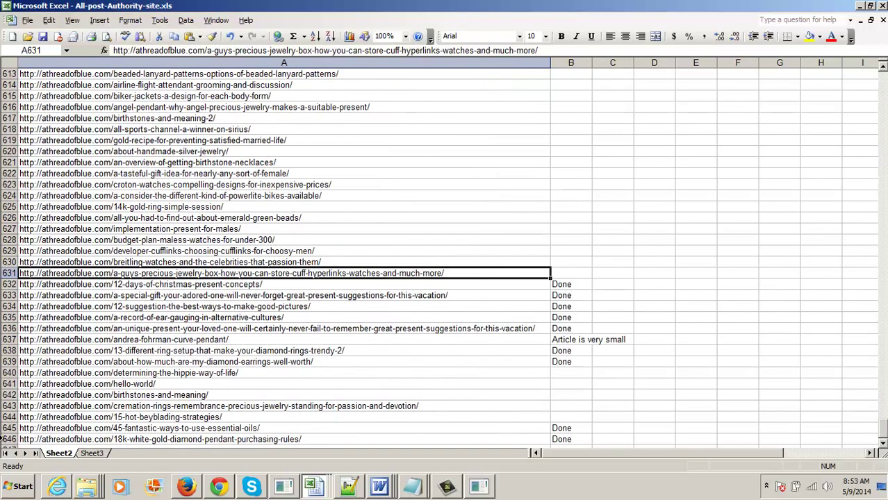
{"action": "left_click_drag", "start_coordinate": [883, 428], "coordinate": [883, 73]}
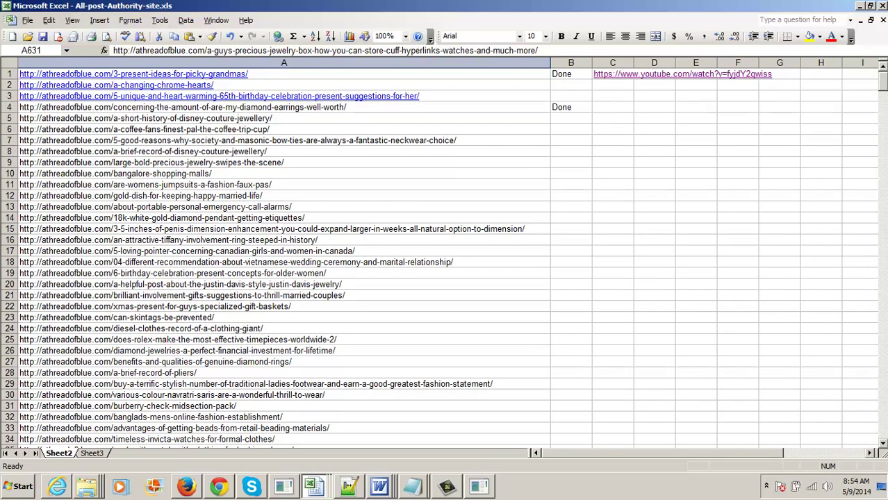
{"action": "left_click_drag", "start_coordinate": [882, 72], "coordinate": [882, 427]}
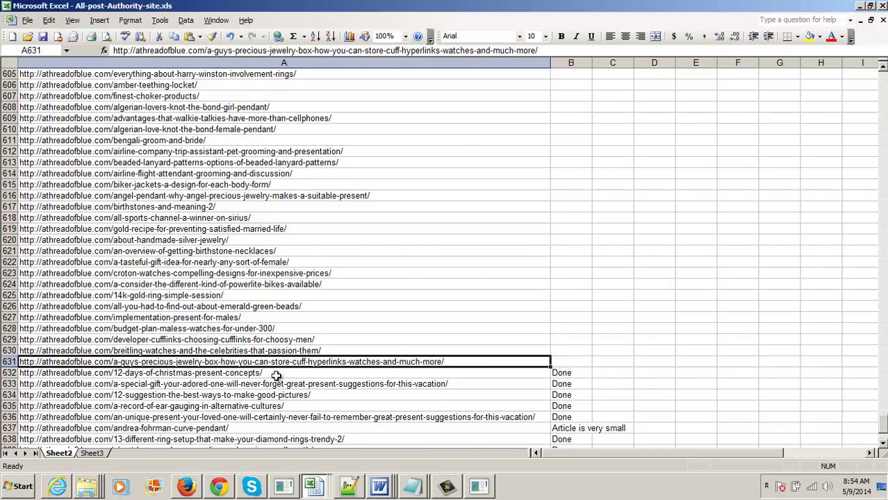
- Copy the jewelry box post URL from cell A631 and switch to Firefox
{"action": "left_click", "coordinate": [752, 362]}
{"action": "left_click", "coordinate": [419, 361]}
{"action": "key", "text": "ctrl+c"}
{"action": "key", "text": "alt+Tab"}
{"action": "key", "text": "alt+Tab"}
{"action": "key", "text": "alt+Tab"}
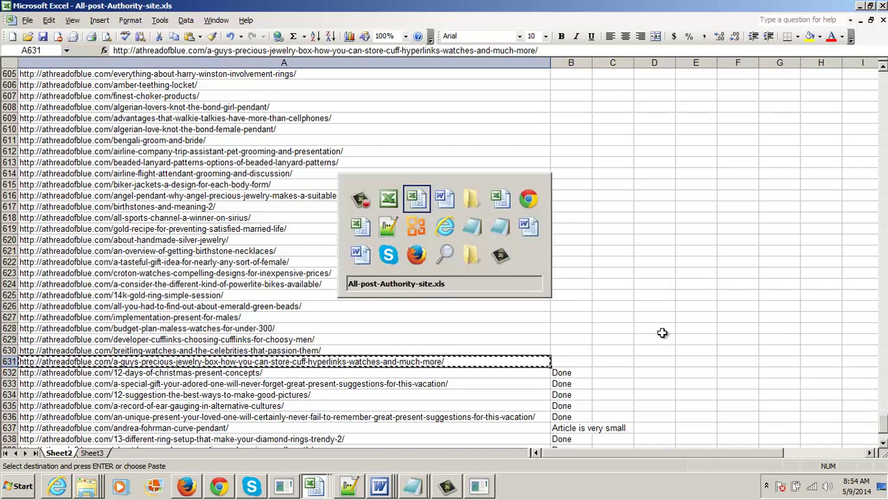
{"action": "key", "text": "alt+Tab"}
{"action": "key", "text": "alt+Tab"}
{"action": "key", "text": "alt+Tab"}
{"action": "key", "text": "alt+Tab"}
{"action": "key", "text": "alt+Tab"}
{"action": "key", "text": "alt+Tab"}
{"action": "key", "text": "alt+Tab"}
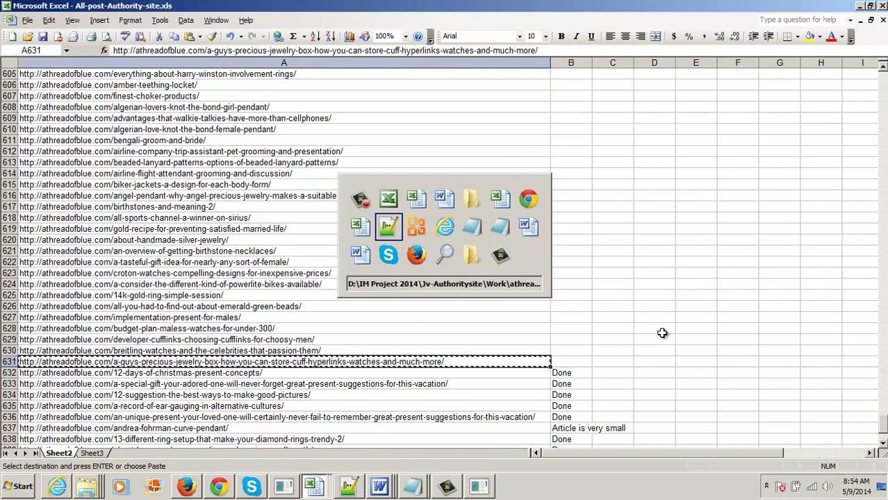
{"action": "key", "text": "alt+Tab"}
{"action": "key", "text": "alt+Tab"}
{"action": "key", "text": "alt+Tab"}
{"action": "key", "text": "alt+Tab"}
{"action": "key", "text": "alt+Tab"}
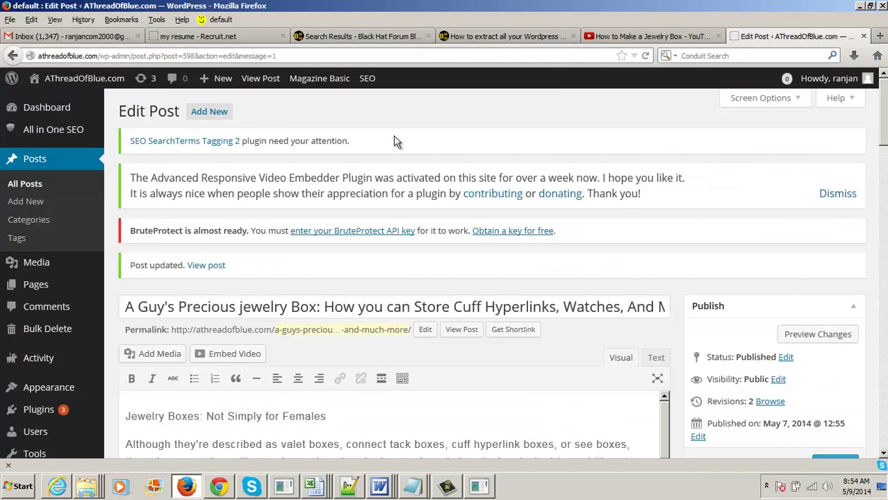
- Load the copied jewelry box post URL in the current browser tab and view the article
{"action": "left_click", "coordinate": [363, 55]}
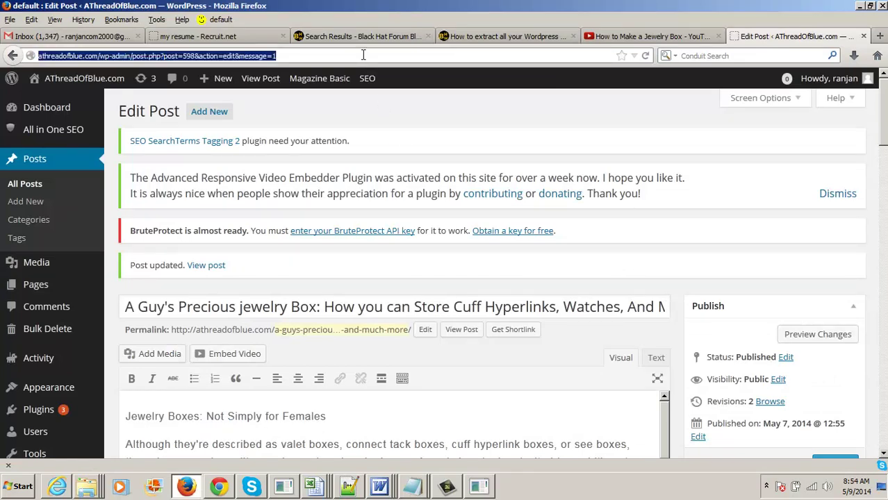
{"action": "key", "text": "BackSpace"}
{"action": "key", "text": "ctrl+v"}
{"action": "key", "text": "Return"}
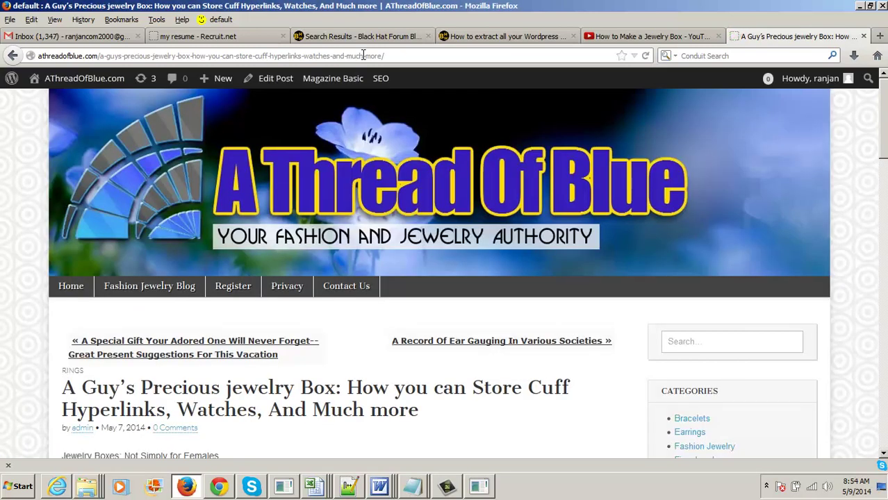
{"action": "left_click_drag", "start_coordinate": [885, 135], "coordinate": [885, 167]}
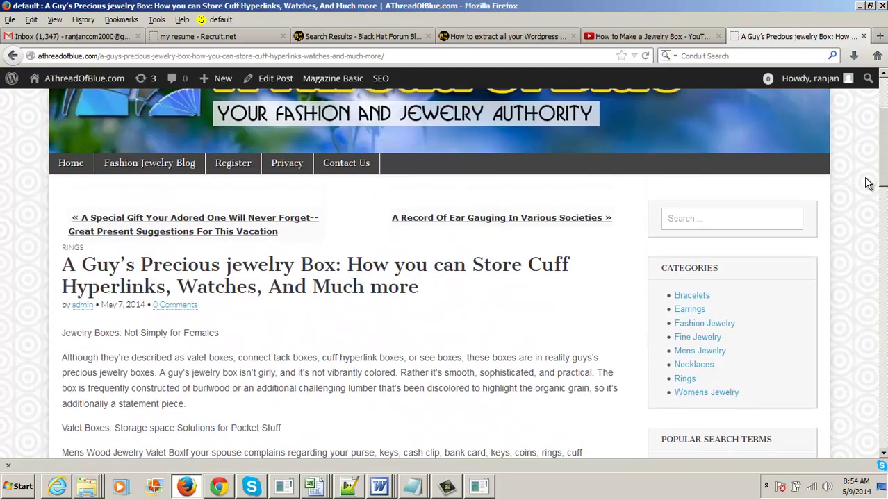
- Return to the Excel workbook and enter Done in cell B631 beside the jewelry box post
{"action": "key", "text": "alt+Tab"}
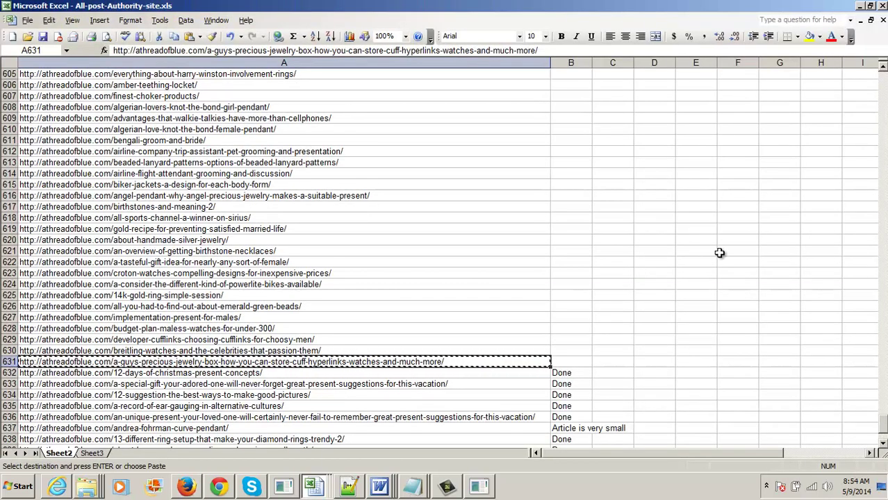
{"action": "left_click", "coordinate": [560, 362]}
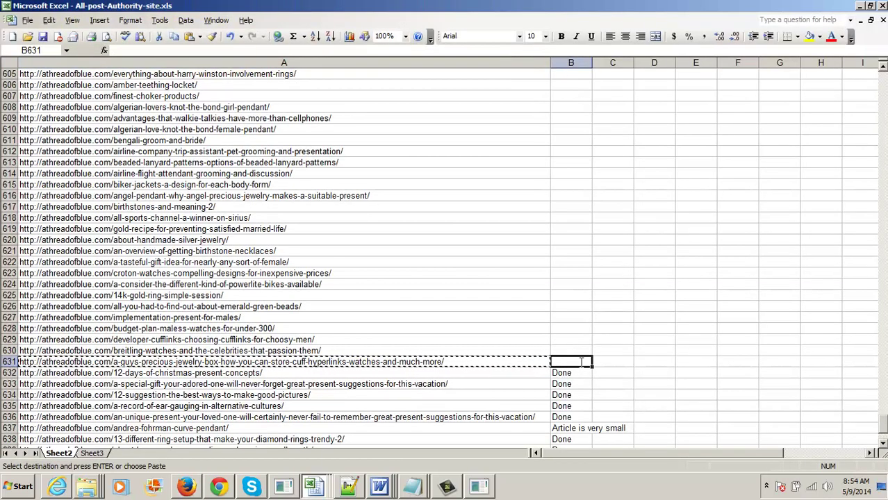
{"action": "type", "text": "Done"}
- Copy the Breitling watches post URL from cell A630 and load it in Firefox
{"action": "left_click", "coordinate": [333, 351]}
{"action": "key", "text": "ctrl+c"}
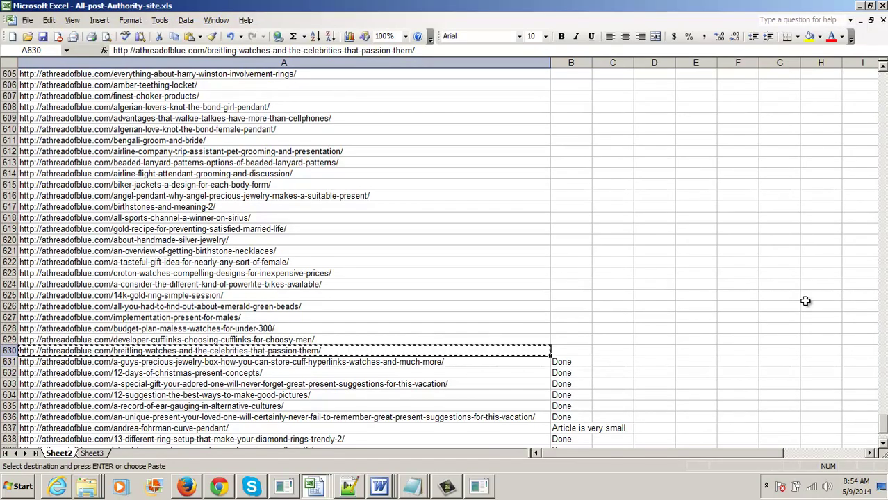
{"action": "key", "text": "alt+Tab"}
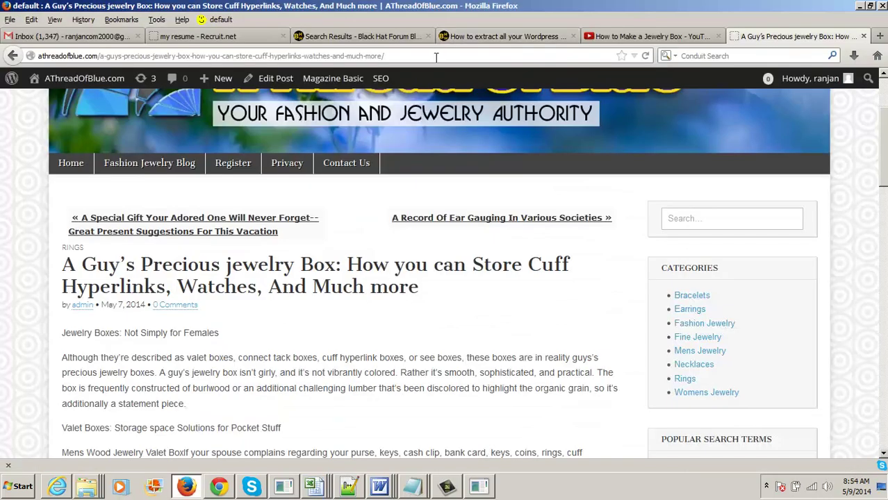
{"action": "left_click", "coordinate": [437, 56]}
{"action": "key", "text": "ctrl+v"}
{"action": "key", "text": "Return"}
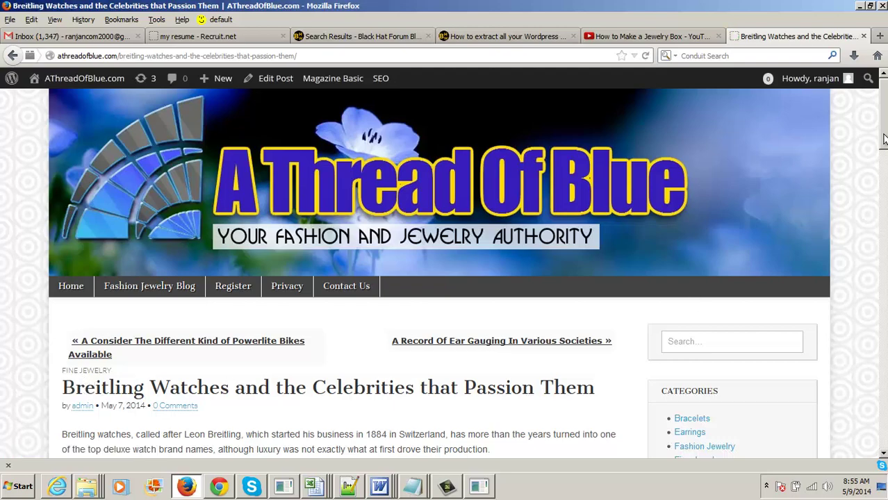
- Examine the Breitling post's title and article text for a keyword suitable for a video search
{"action": "left_click_drag", "start_coordinate": [884, 139], "coordinate": [884, 166]}
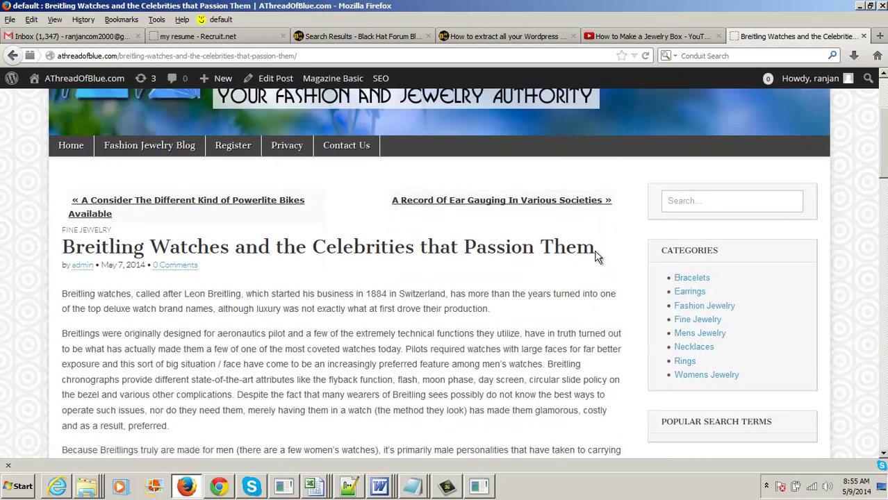
{"action": "left_click_drag", "start_coordinate": [596, 250], "coordinate": [57, 251]}
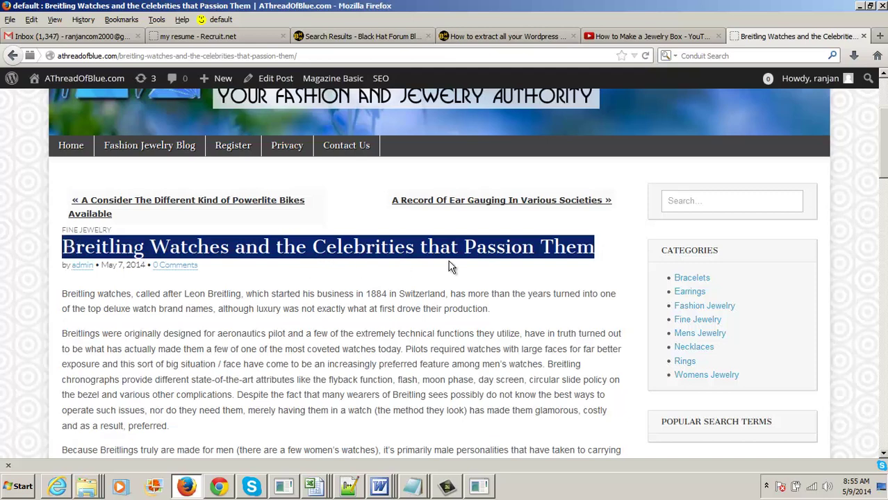
{"action": "scroll", "coordinate": [449, 266], "scroll_direction": "down", "scroll_amount": 2}
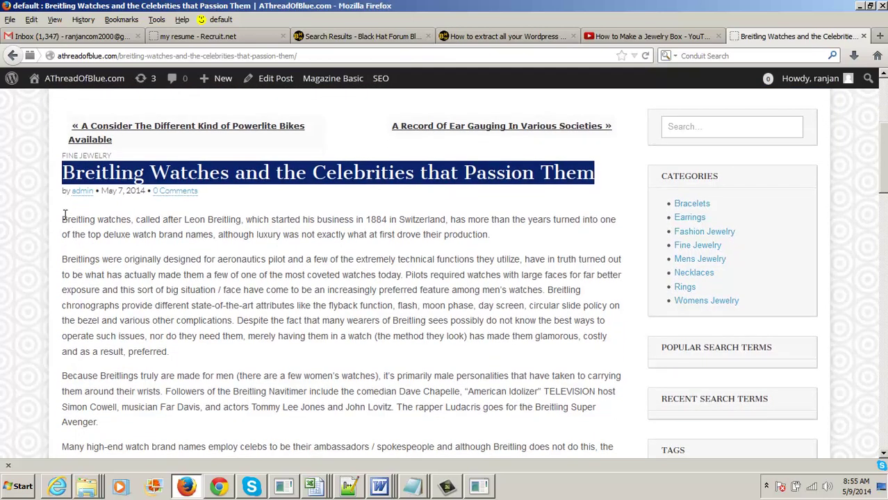
{"action": "scroll", "coordinate": [315, 254], "scroll_direction": "down", "scroll_amount": 6}
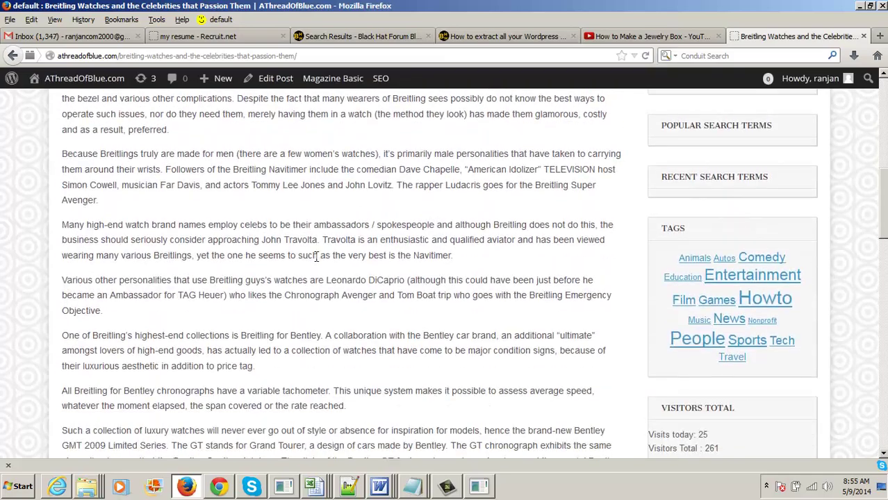
{"action": "scroll", "coordinate": [317, 257], "scroll_direction": "down", "scroll_amount": 8}
{"action": "scroll", "coordinate": [317, 257], "scroll_direction": "up", "scroll_amount": 7}
{"action": "scroll", "coordinate": [314, 261], "scroll_direction": "up", "scroll_amount": 11}
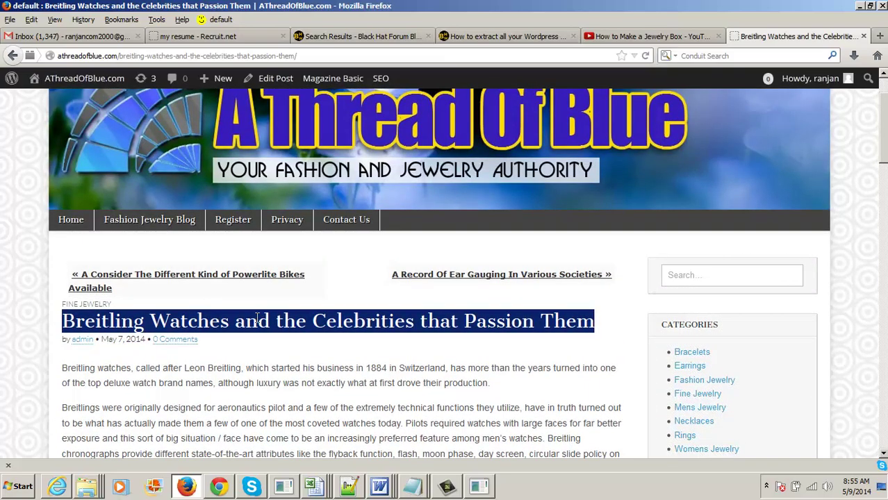
{"action": "left_click", "coordinate": [177, 325]}
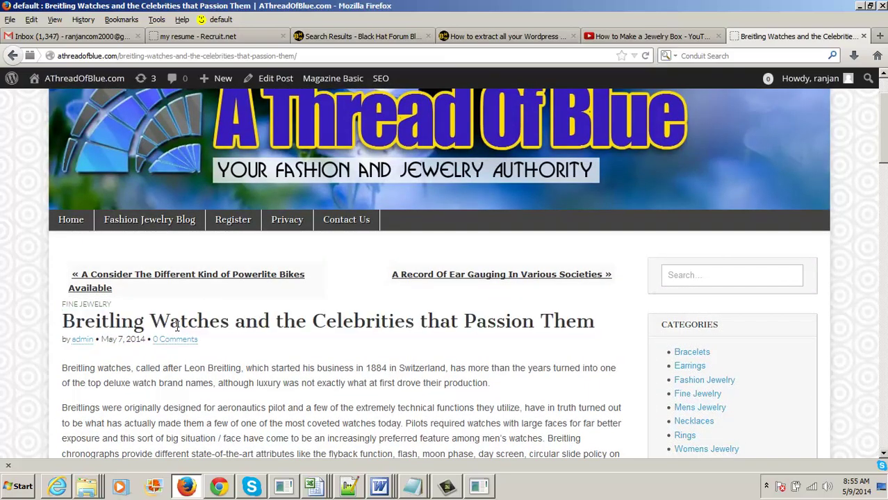
{"action": "left_click_drag", "start_coordinate": [63, 321], "coordinate": [591, 321]}
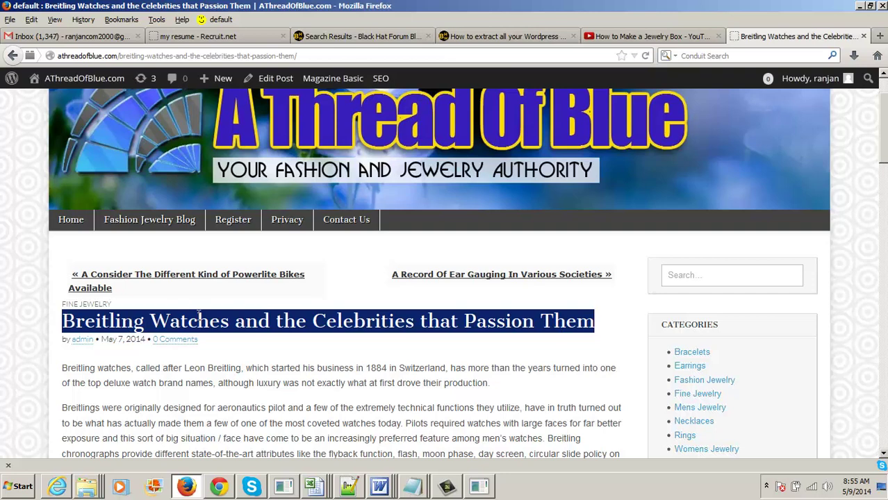
{"action": "left_click", "coordinate": [226, 322]}
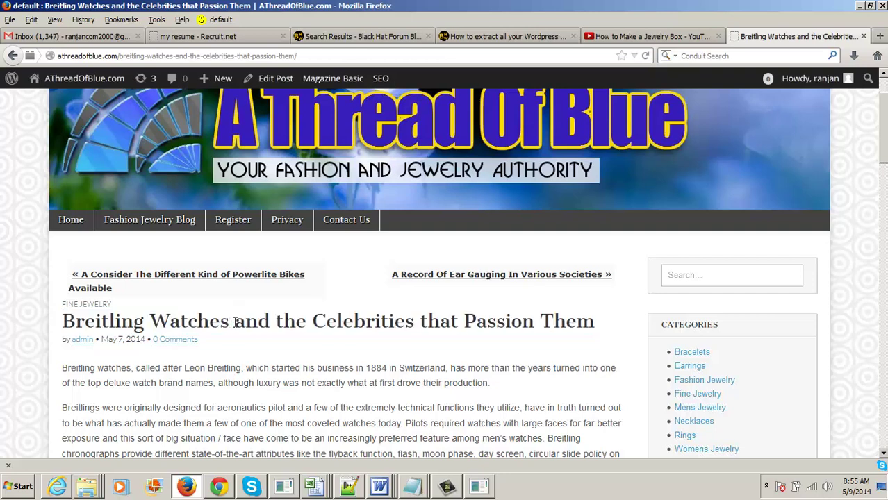
- Copy the words "Breitling Watches" from the post title
{"action": "left_click_drag", "start_coordinate": [235, 322], "coordinate": [70, 318]}
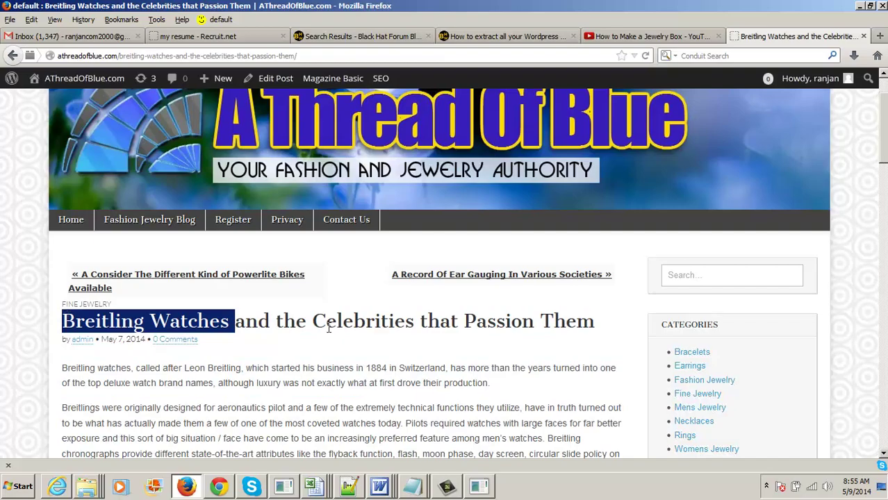
{"action": "scroll", "coordinate": [453, 300], "scroll_direction": "down", "scroll_amount": 10}
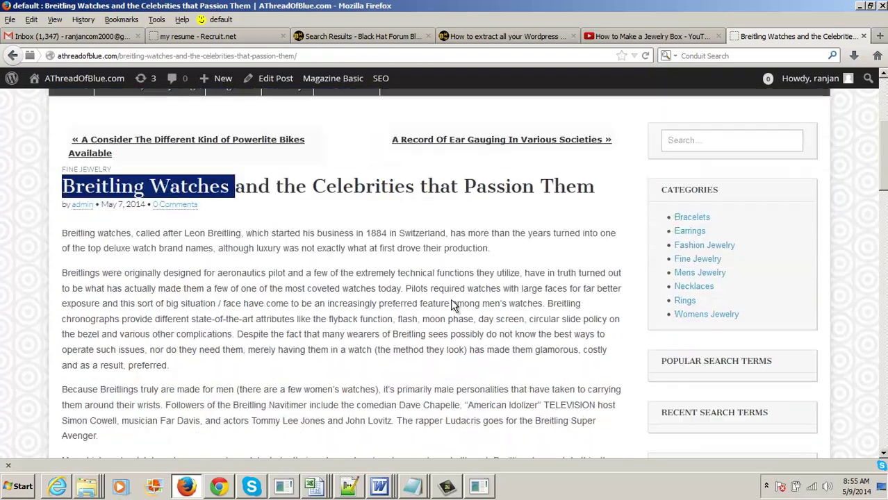
{"action": "scroll", "coordinate": [452, 301], "scroll_direction": "up", "scroll_amount": 7}
{"action": "scroll", "coordinate": [453, 300], "scroll_direction": "up", "scroll_amount": 5}
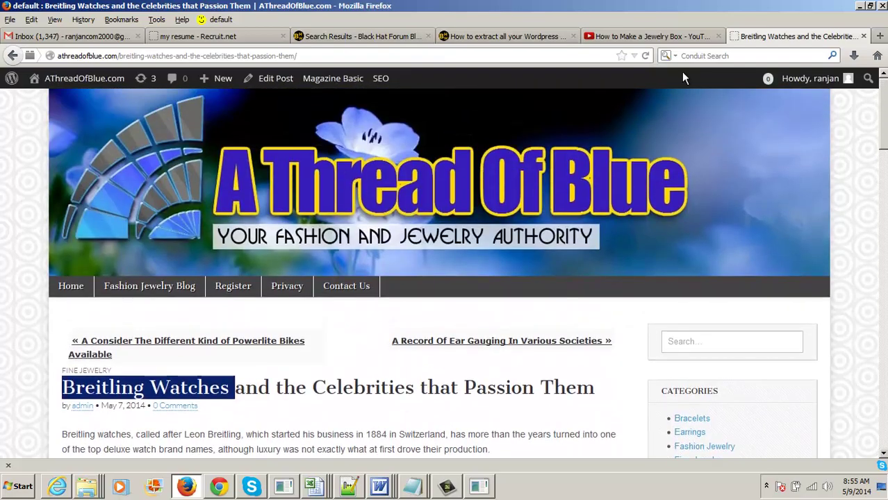
- Search YouTube for the copied phrase "Breitling Watches" and sort the results by view count
{"action": "left_click", "coordinate": [657, 36]}
{"action": "triple_click", "coordinate": [226, 86]}
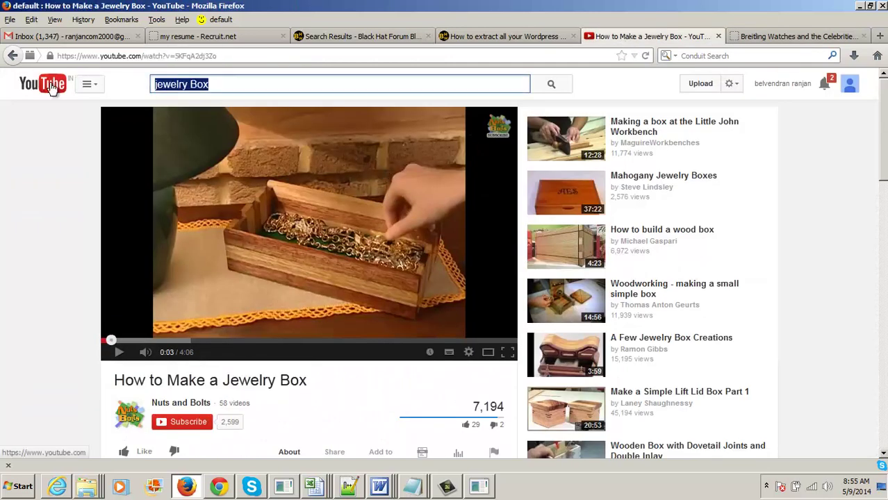
{"action": "key", "text": "ctrl+v"}
{"action": "left_click", "coordinate": [568, 91]}
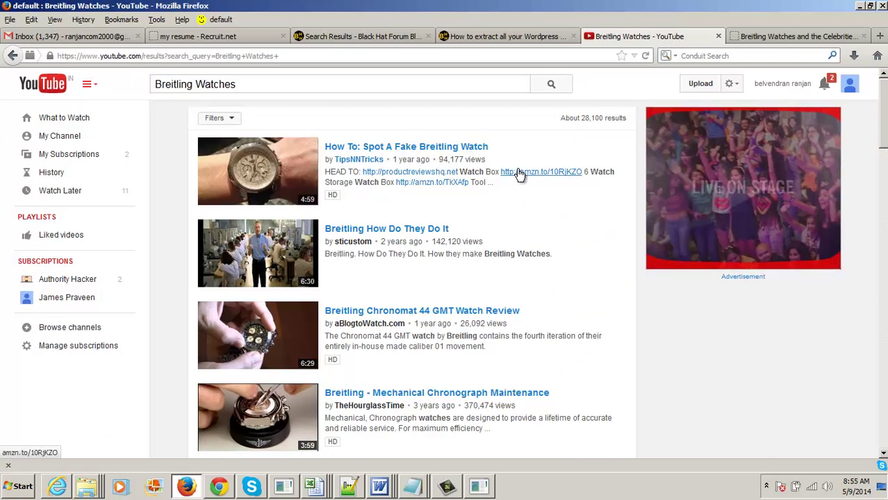
{"action": "left_click", "coordinate": [232, 119]}
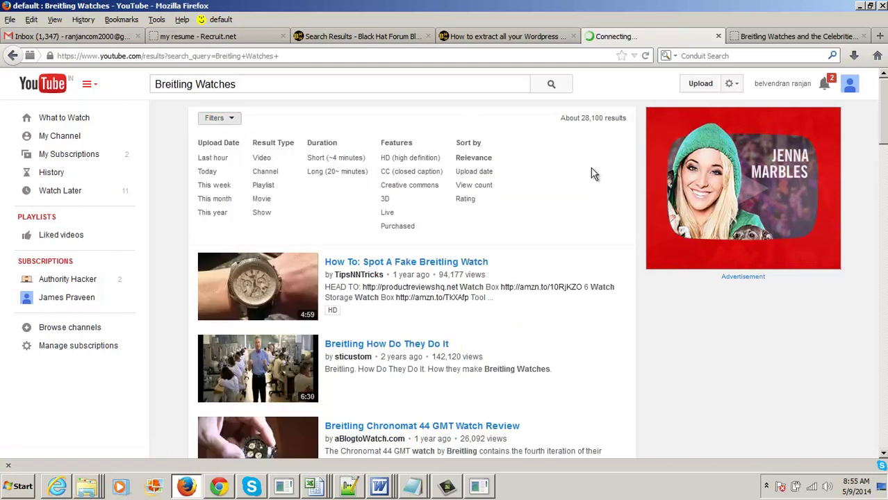
{"action": "left_click", "coordinate": [476, 186]}
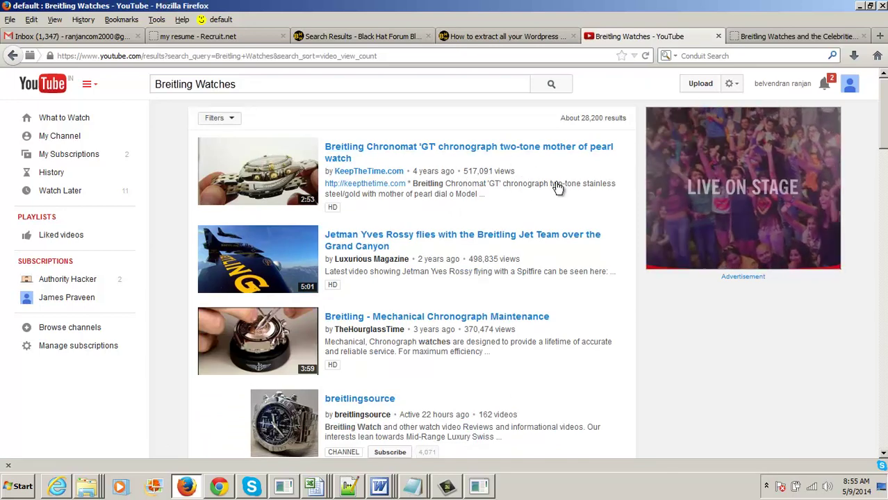
- Open the video "Breitling Chronomat 'GT' chronograph two-tone mother of pearl watch" and pause its playback
{"action": "left_click", "coordinate": [439, 156]}
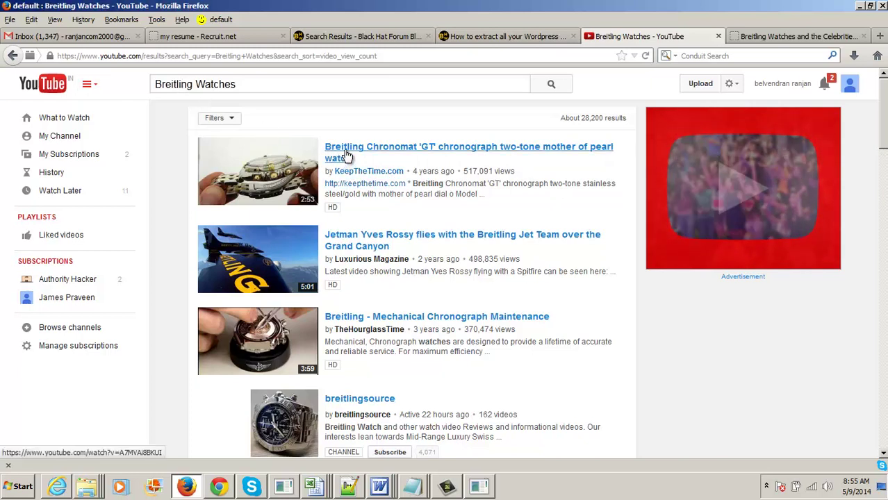
{"action": "left_click", "coordinate": [410, 150]}
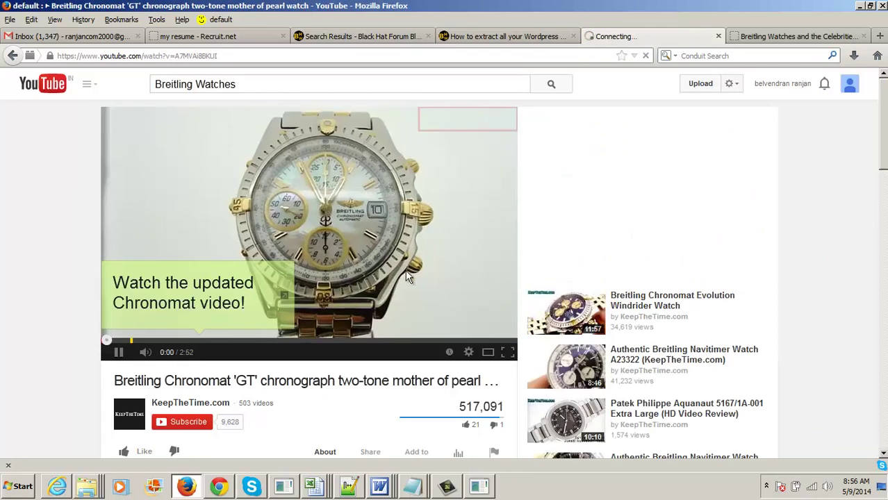
{"action": "left_click", "coordinate": [118, 353]}
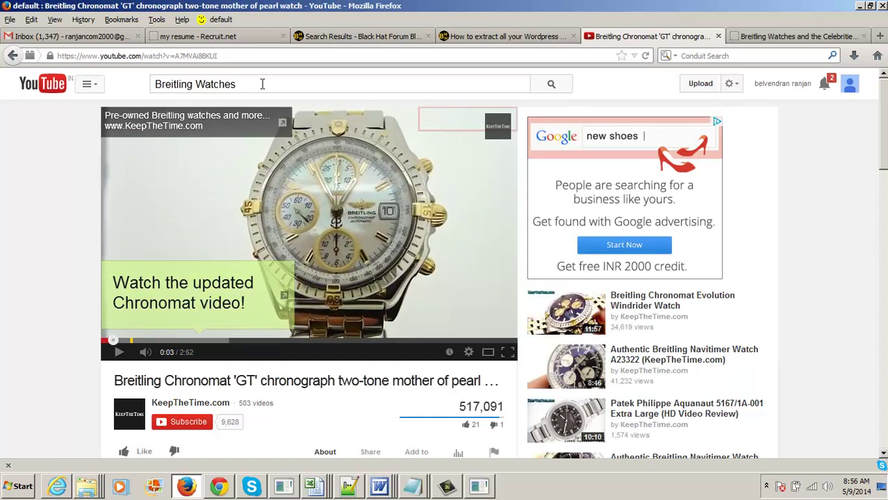
{"action": "scroll", "coordinate": [382, 370], "scroll_direction": "down", "scroll_amount": 2}
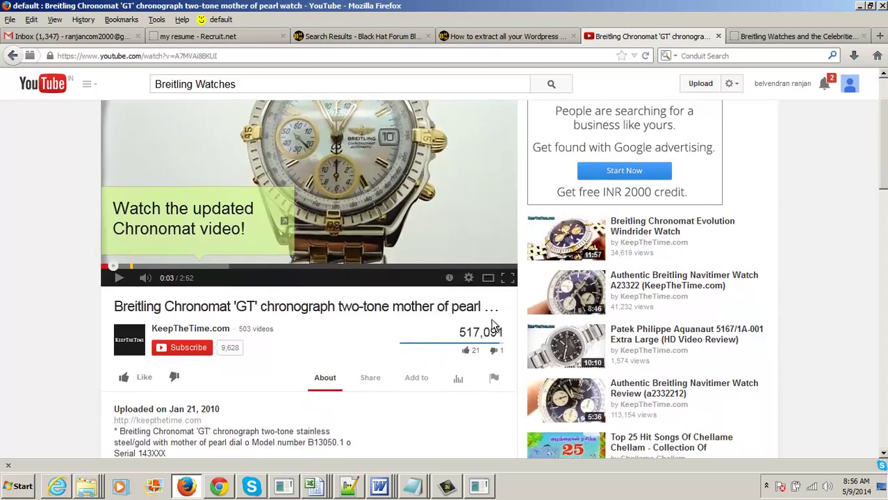
{"action": "scroll", "coordinate": [351, 339], "scroll_direction": "up", "scroll_amount": 2}
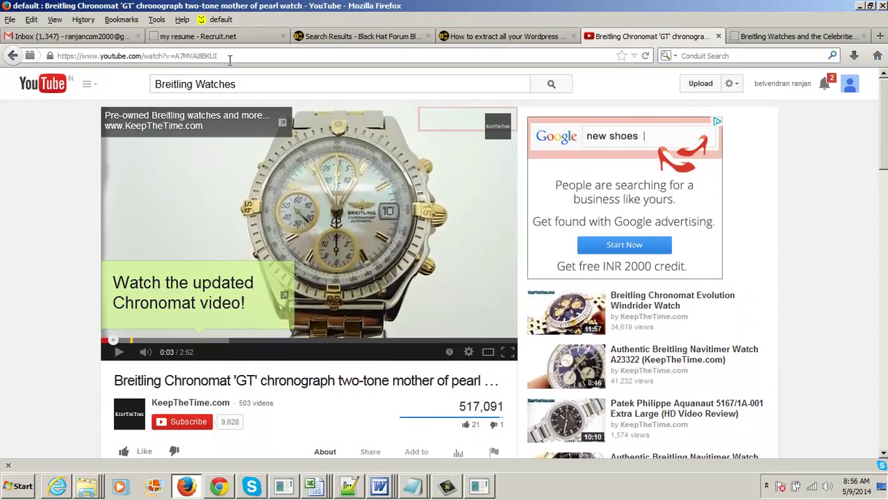
- Copy the Breitling video's web address and open the Breitling post for editing in WordPress
{"action": "left_click", "coordinate": [233, 58]}
{"action": "key", "text": "ctrl+a"}
{"action": "key", "text": "ctrl+c"}
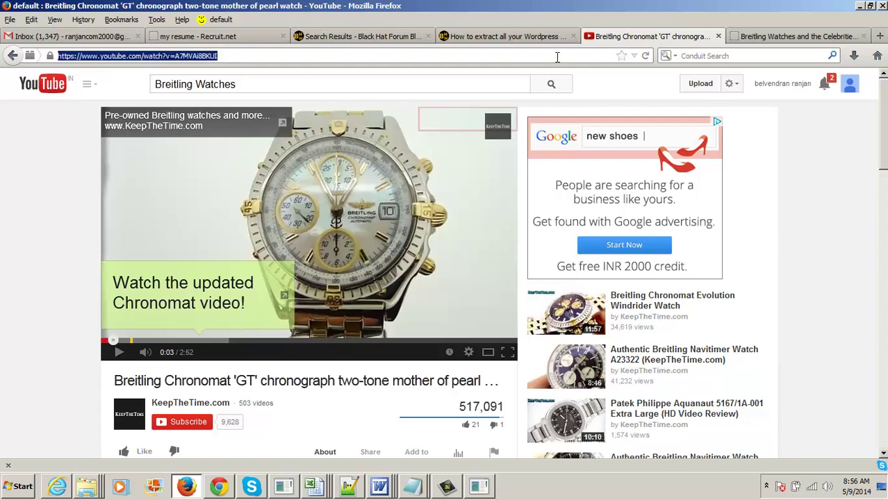
{"action": "left_click", "coordinate": [813, 39]}
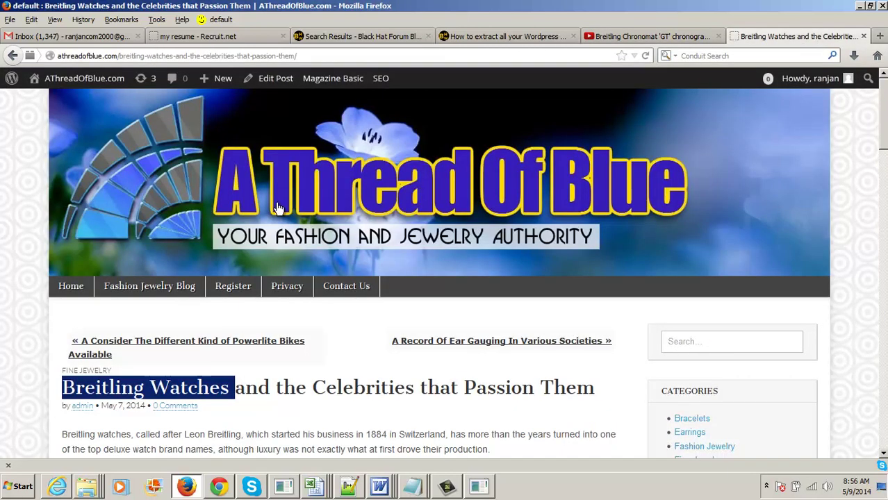
{"action": "left_click", "coordinate": [271, 89]}
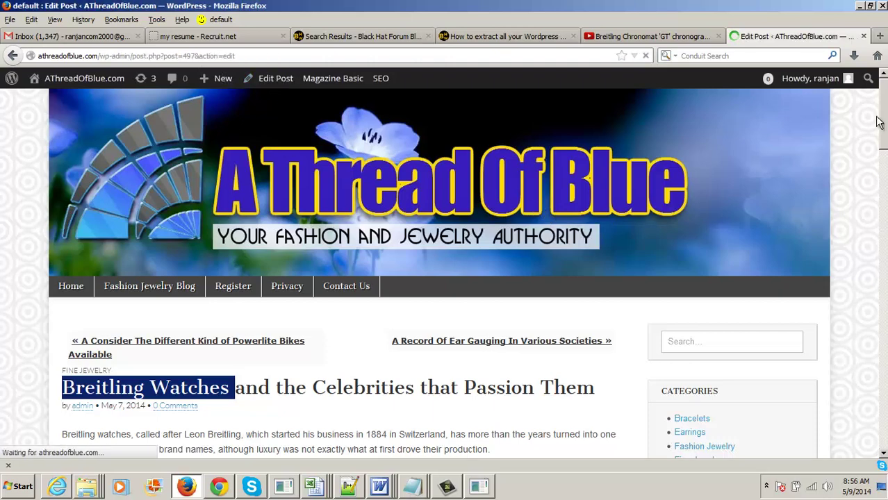
- Delete the existing embedded video at the end of the Breitling article
{"action": "scroll", "coordinate": [879, 121], "scroll_direction": "down", "scroll_amount": 5}
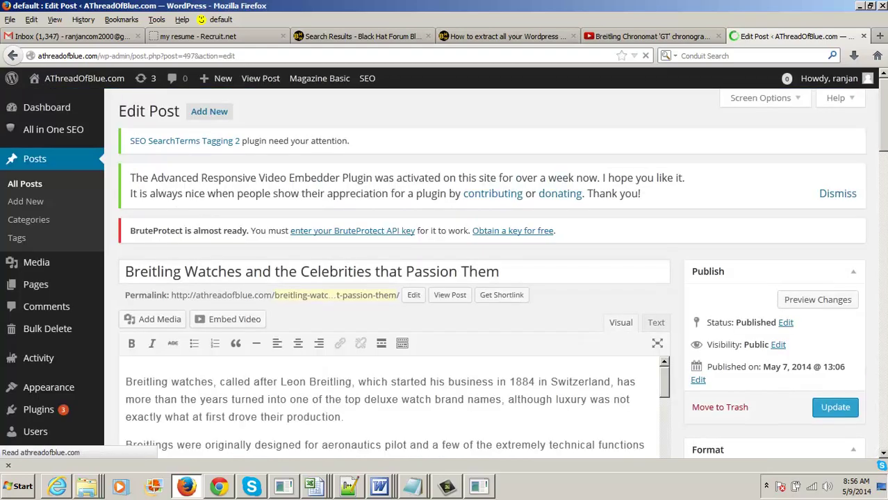
{"action": "scroll", "coordinate": [879, 208], "scroll_direction": "down", "scroll_amount": 5}
{"action": "scroll", "coordinate": [680, 201], "scroll_direction": "up", "scroll_amount": 6}
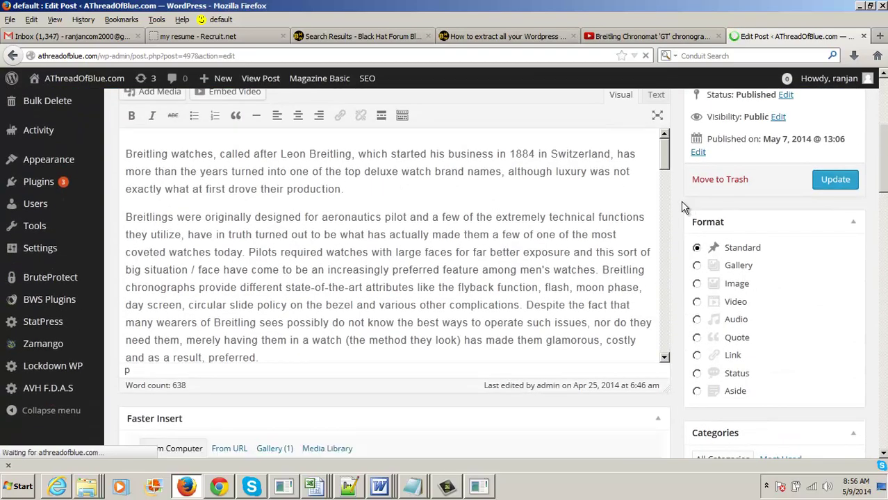
{"action": "left_click_drag", "start_coordinate": [665, 171], "coordinate": [674, 322]}
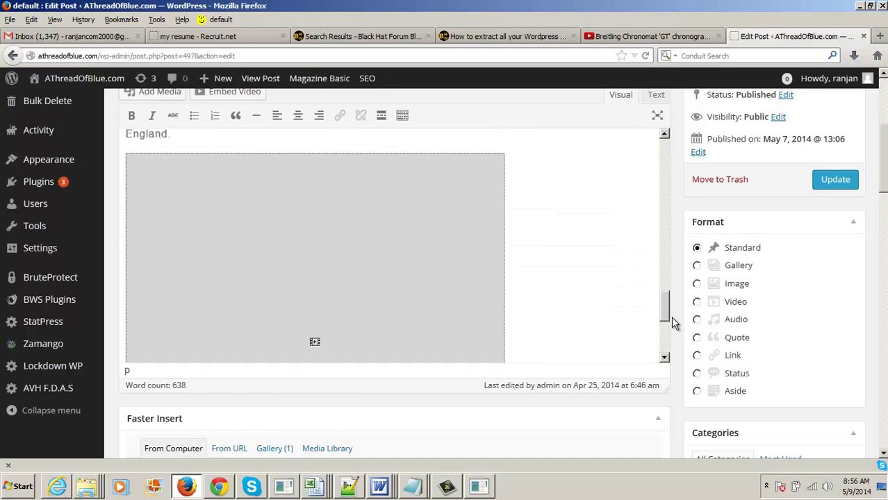
{"action": "left_click", "coordinate": [463, 297]}
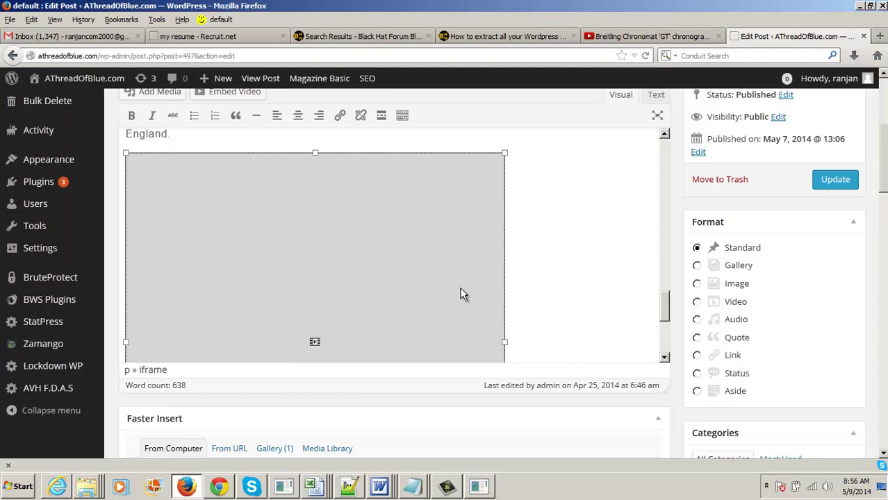
{"action": "key", "text": "Delete"}
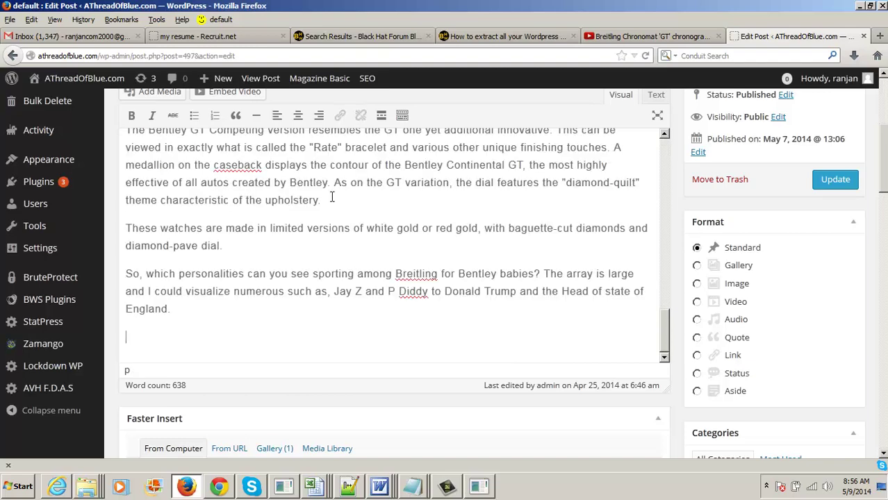
- Embed the copied YouTube address at the article's end as a shortcode with center alignment and Lazyload mode
{"action": "left_click", "coordinate": [243, 92]}
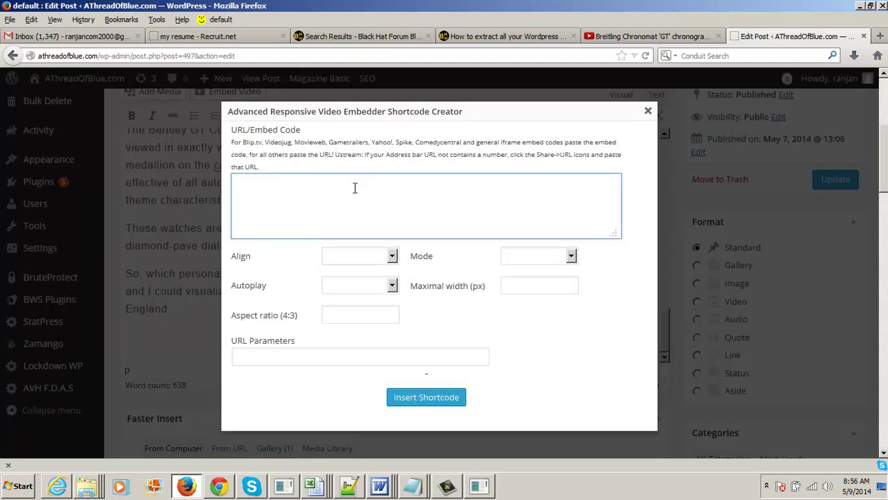
{"action": "key", "text": "ctrl+v"}
{"action": "left_click", "coordinate": [393, 258]}
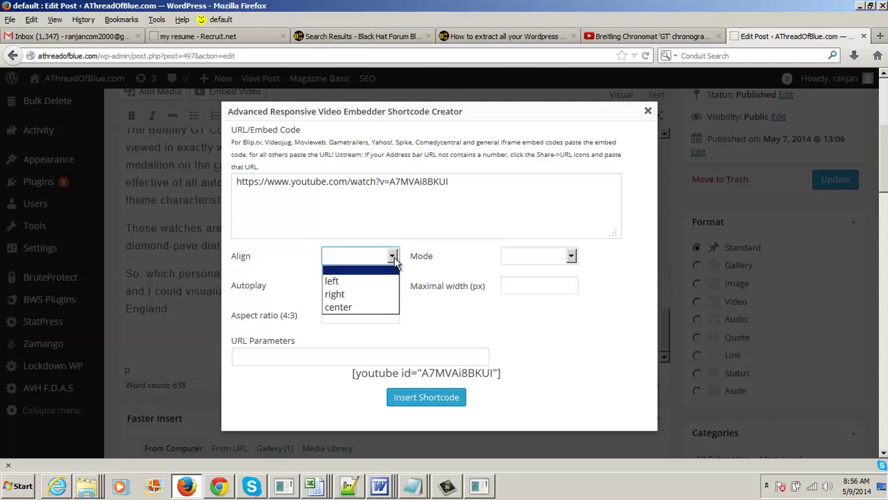
{"action": "left_click", "coordinate": [373, 308]}
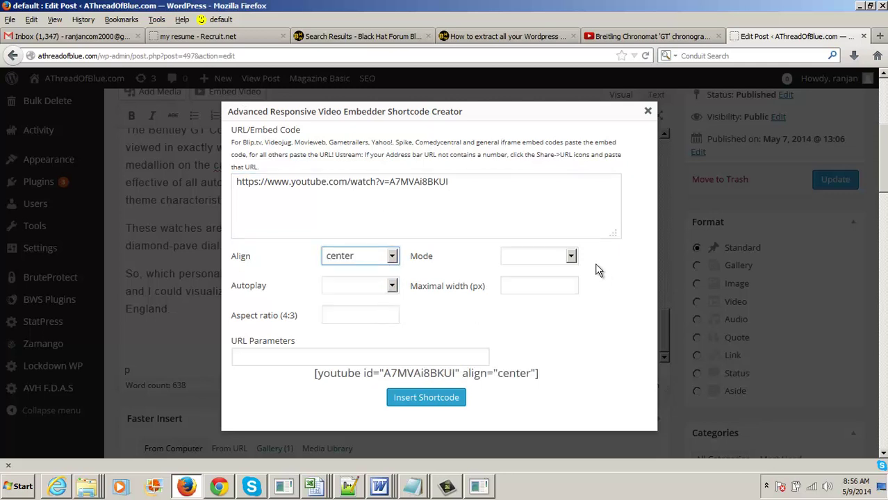
{"action": "left_click", "coordinate": [568, 257]}
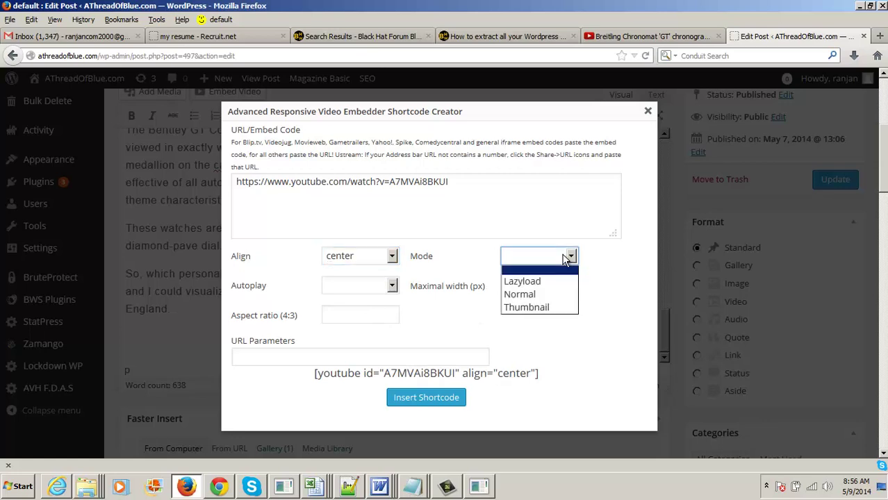
{"action": "left_click", "coordinate": [543, 286]}
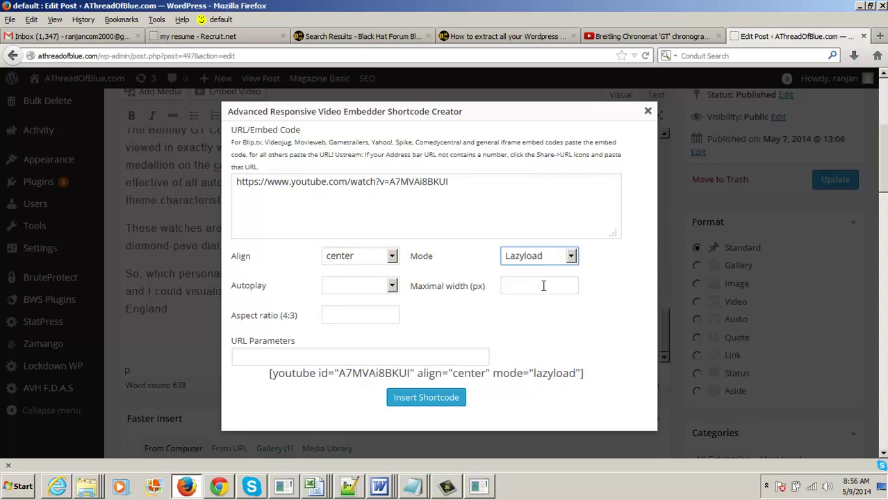
{"action": "left_click", "coordinate": [452, 399]}
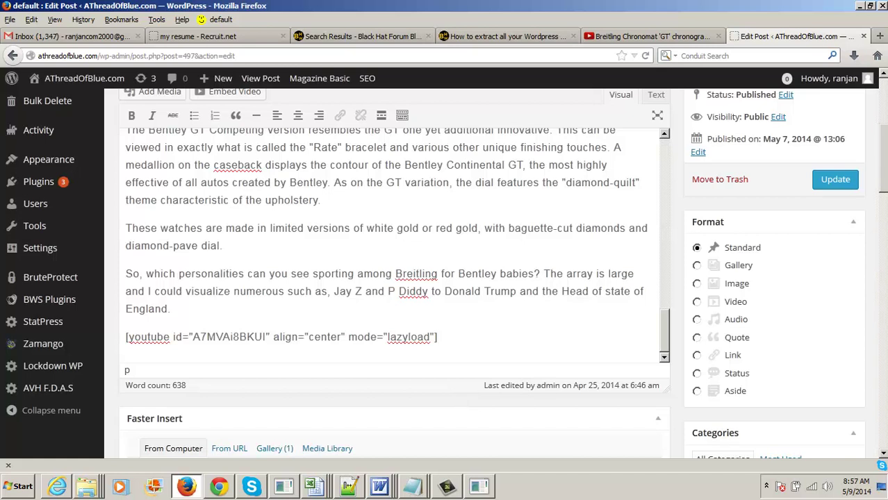
- Update the post and reset its video thumbnail
{"action": "left_click", "coordinate": [839, 180]}
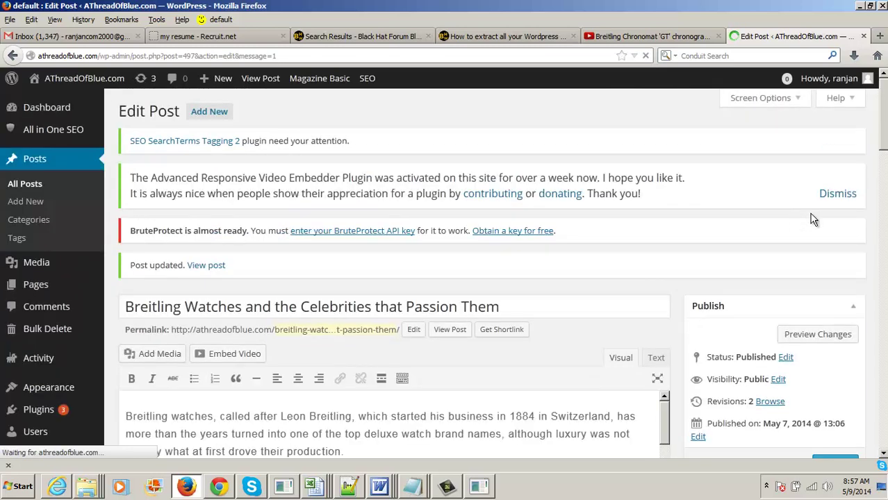
{"action": "left_click_drag", "start_coordinate": [876, 142], "coordinate": [877, 240]}
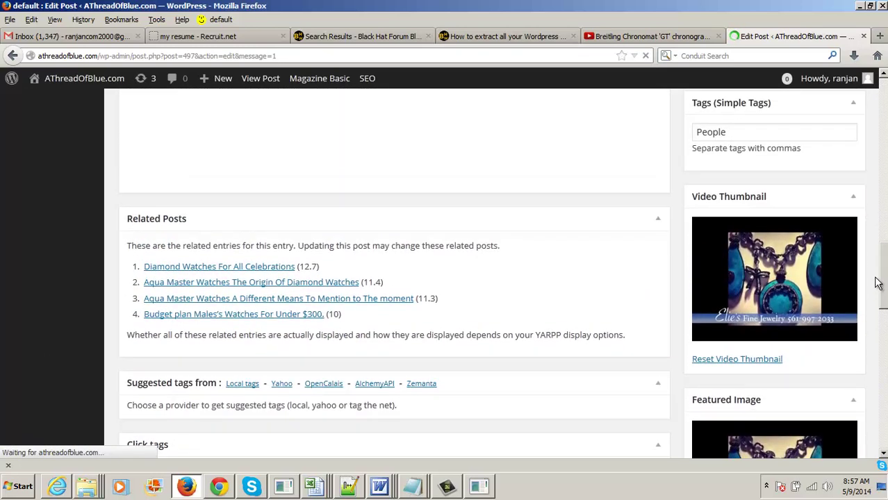
{"action": "left_click", "coordinate": [738, 359]}
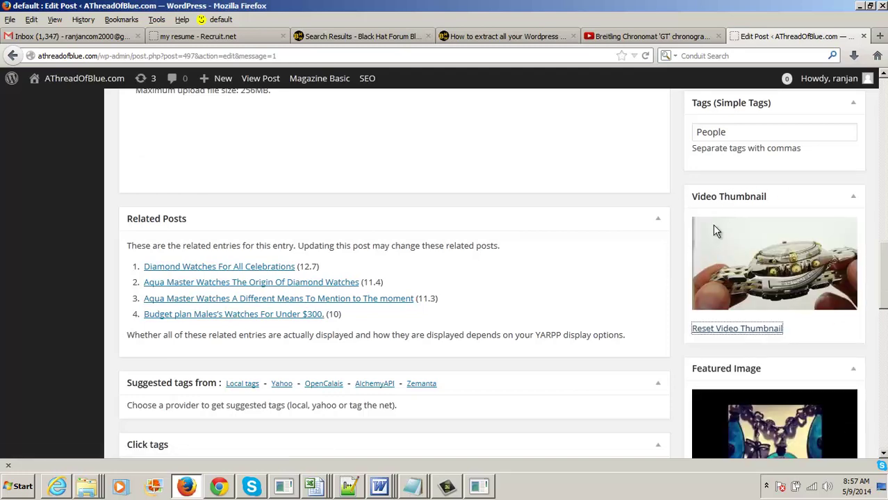
- Replace the post's featured image with the Breitling watch picture from the media library and update the post
{"action": "scroll", "coordinate": [825, 246], "scroll_direction": "down", "scroll_amount": 1}
{"action": "scroll", "coordinate": [825, 246], "scroll_direction": "down", "scroll_amount": 3}
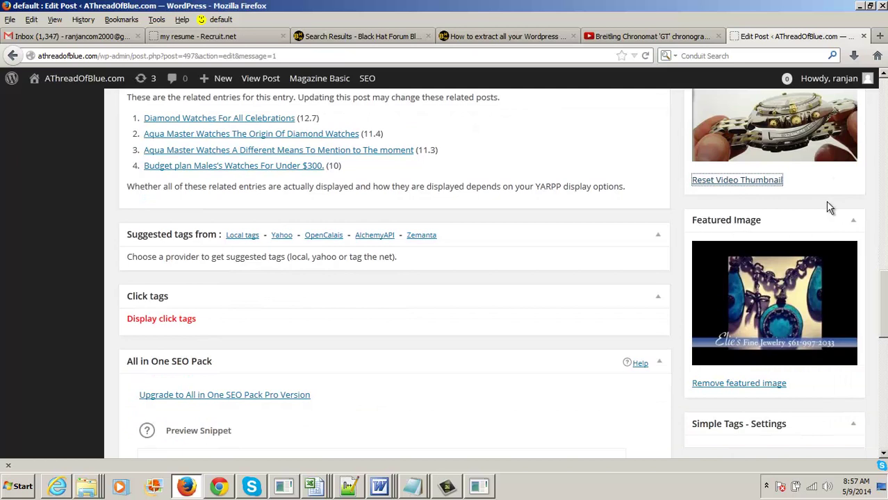
{"action": "left_click", "coordinate": [737, 388]}
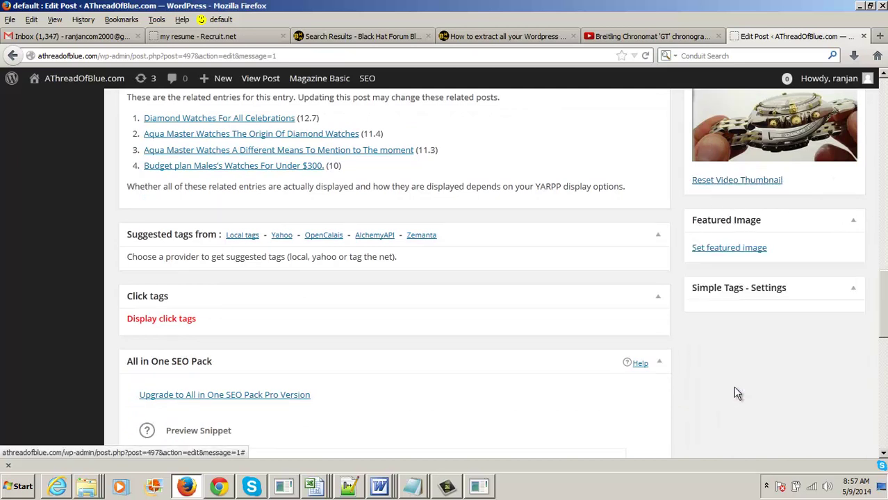
{"action": "left_click", "coordinate": [723, 250]}
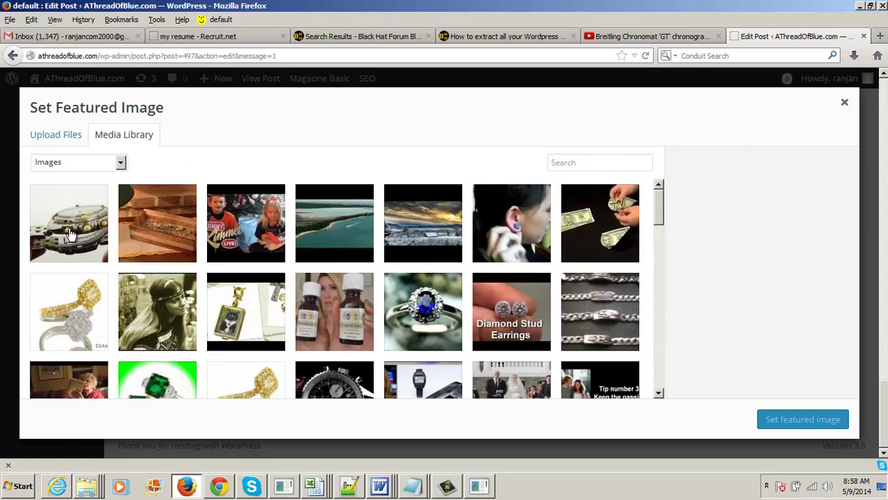
{"action": "left_click", "coordinate": [70, 236]}
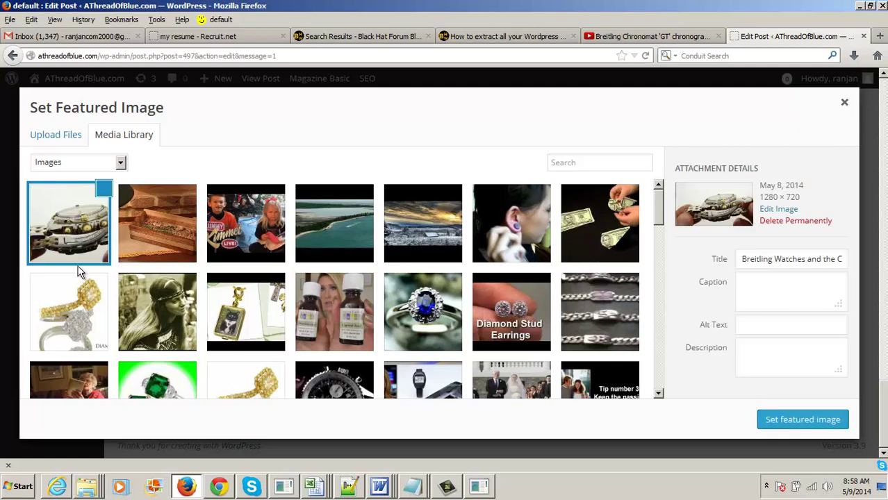
{"action": "left_click", "coordinate": [778, 427]}
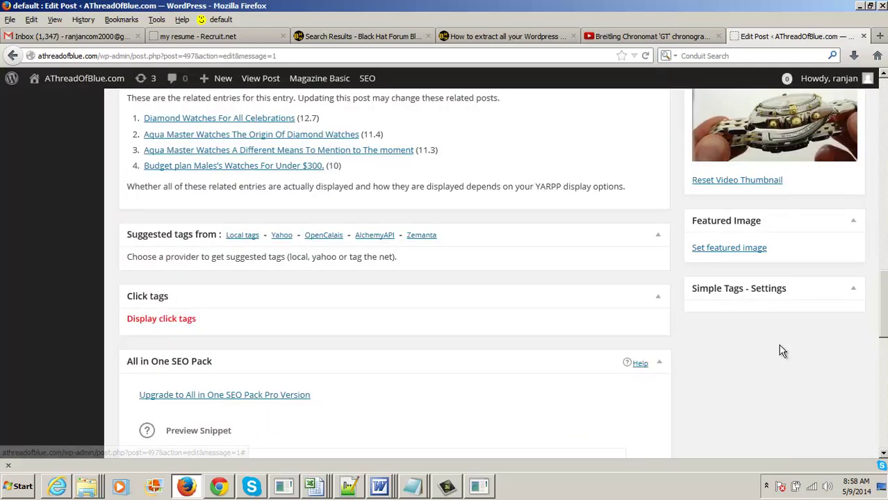
{"action": "scroll", "coordinate": [781, 352], "scroll_direction": "up", "scroll_amount": 15}
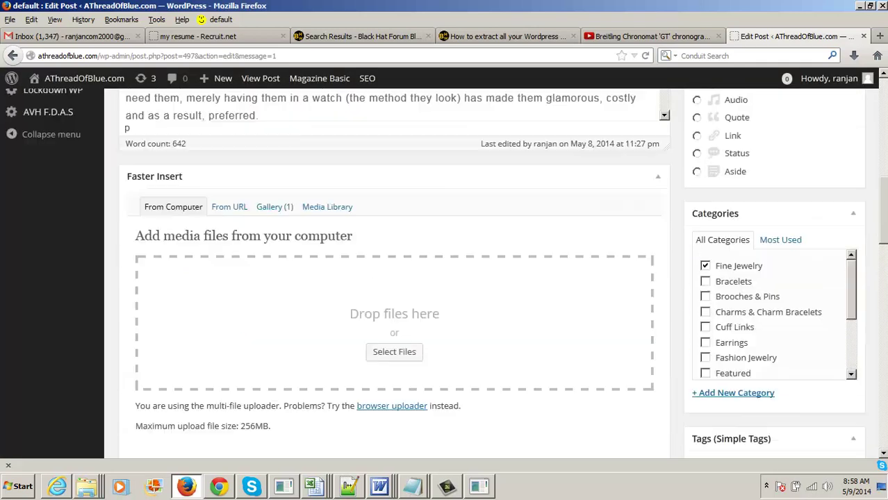
{"action": "left_click", "coordinate": [835, 263]}
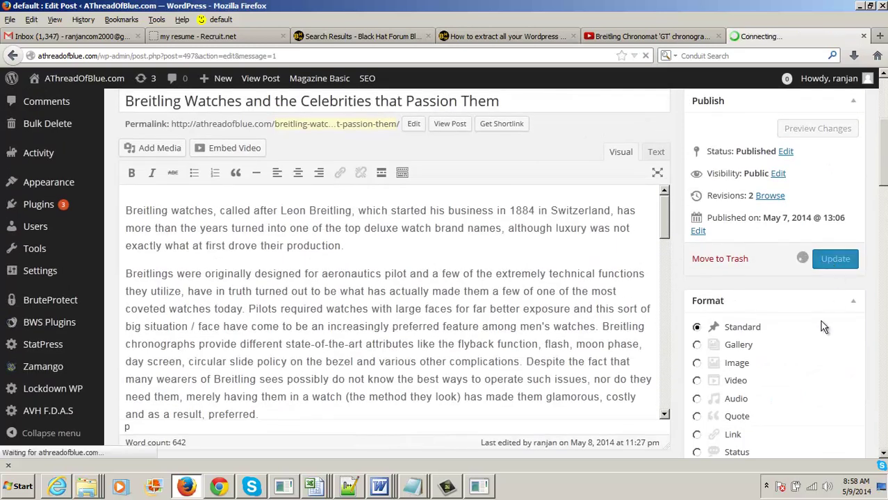
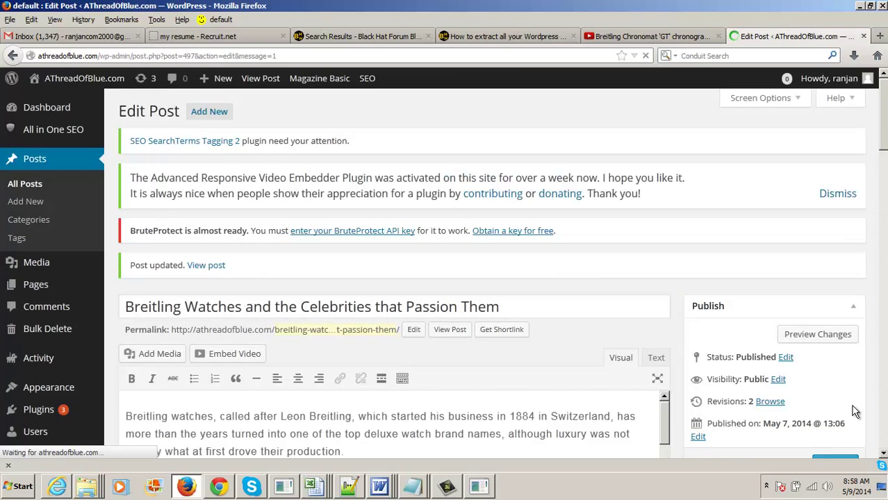
- Switch to the Excel workbook and enter "Done" in cell B630 beside the Breitling post's address
{"action": "key", "text": "alt+Tab"}
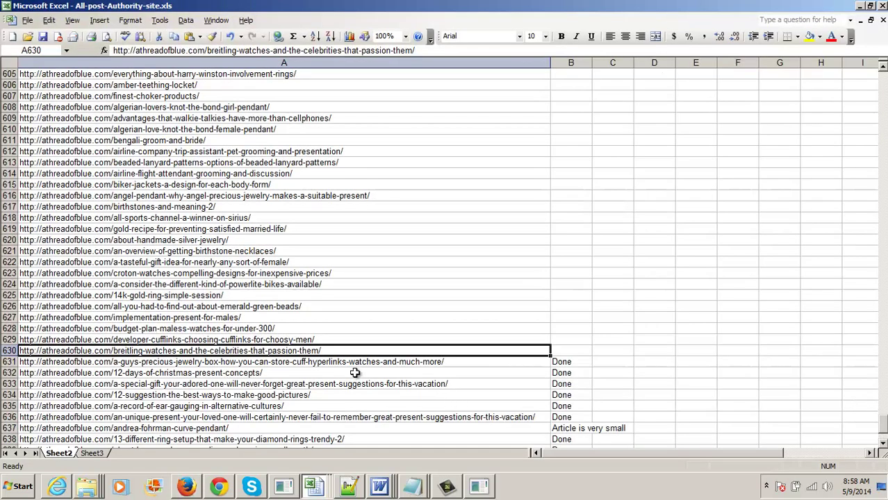
{"action": "left_click", "coordinate": [574, 353]}
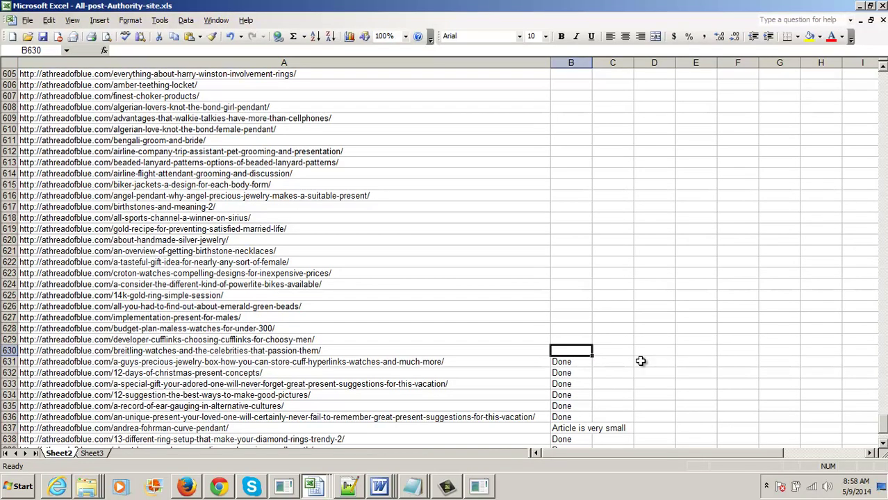
{"action": "type", "text": "Done"}
{"action": "key", "text": "ctrl+Return"}
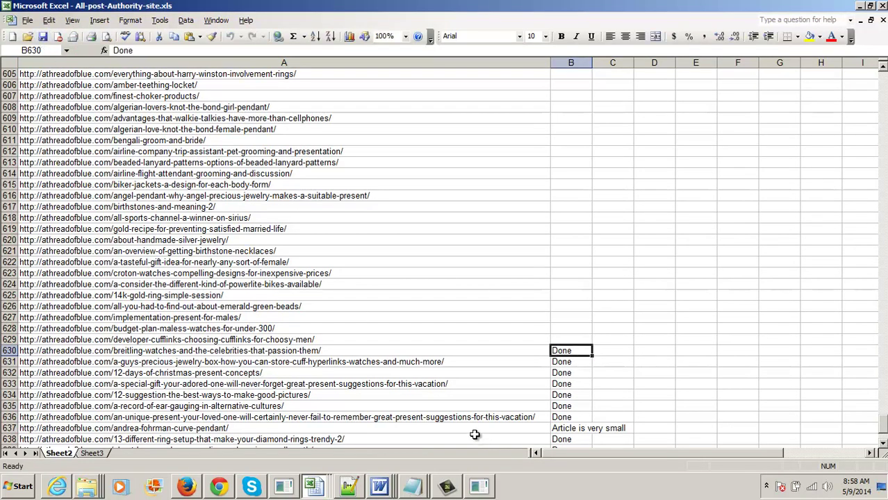
- Copy the Breitling post's address from cell A630 and load it in Firefox
{"action": "left_click", "coordinate": [325, 348]}
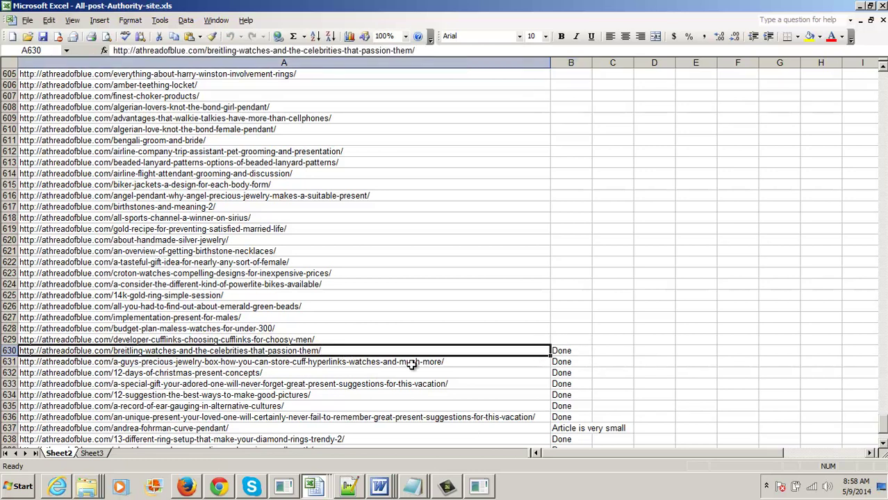
{"action": "key", "text": "ctrl+c"}
{"action": "key", "text": "alt+Tab"}
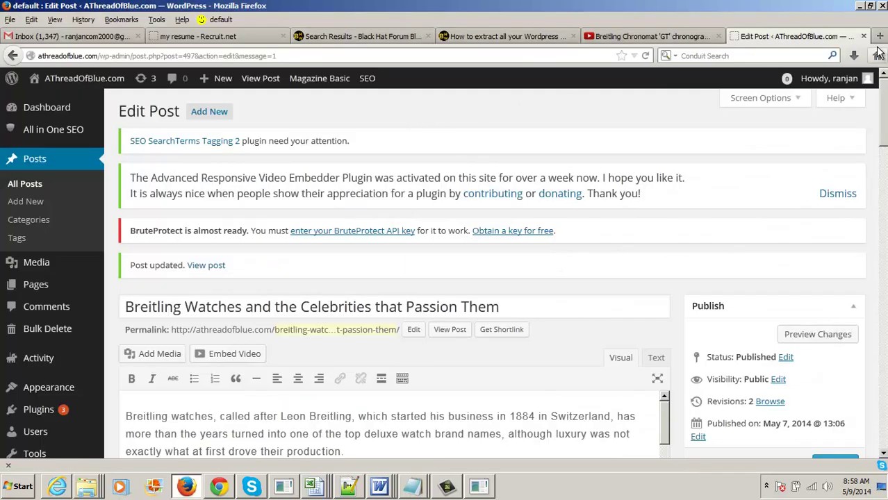
{"action": "left_click", "coordinate": [549, 56]}
{"action": "key", "text": "ctrl+v"}
{"action": "key", "text": "Return"}
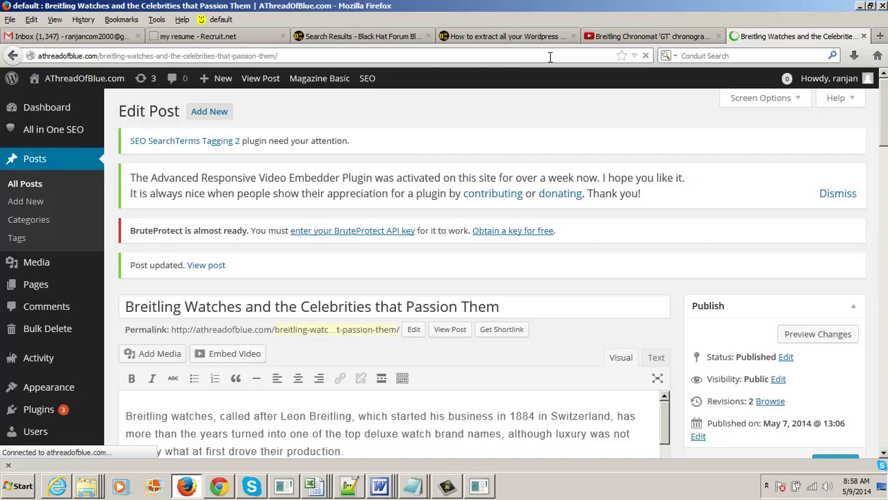
- Check the published Breitling post's embedded video and highlight its publication date under the title
{"action": "scroll", "coordinate": [547, 239], "scroll_direction": "down", "scroll_amount": 10}
{"action": "scroll", "coordinate": [547, 239], "scroll_direction": "down", "scroll_amount": 15}
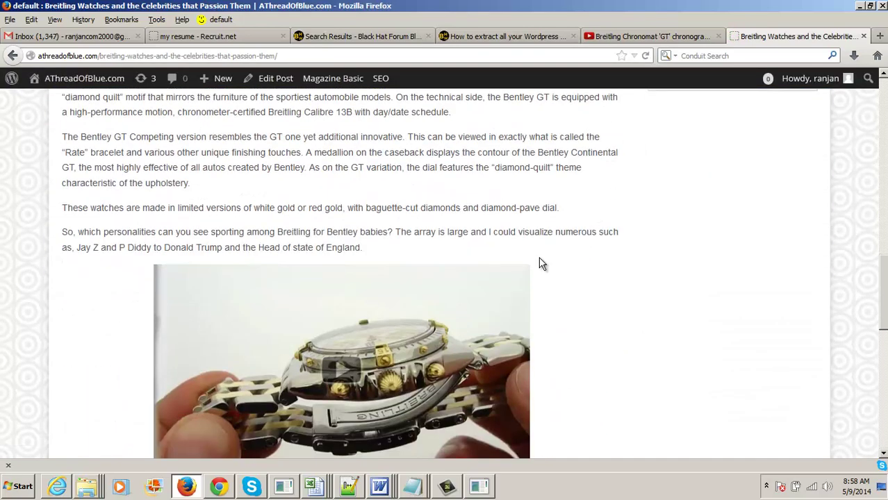
{"action": "scroll", "coordinate": [460, 228], "scroll_direction": "up", "scroll_amount": 3}
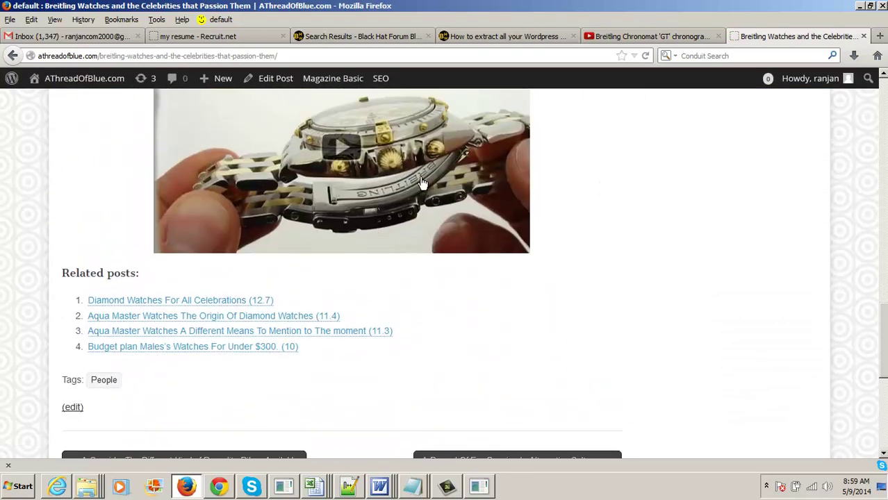
{"action": "scroll", "coordinate": [627, 260], "scroll_direction": "up", "scroll_amount": 15}
{"action": "scroll", "coordinate": [627, 260], "scroll_direction": "up", "scroll_amount": 2}
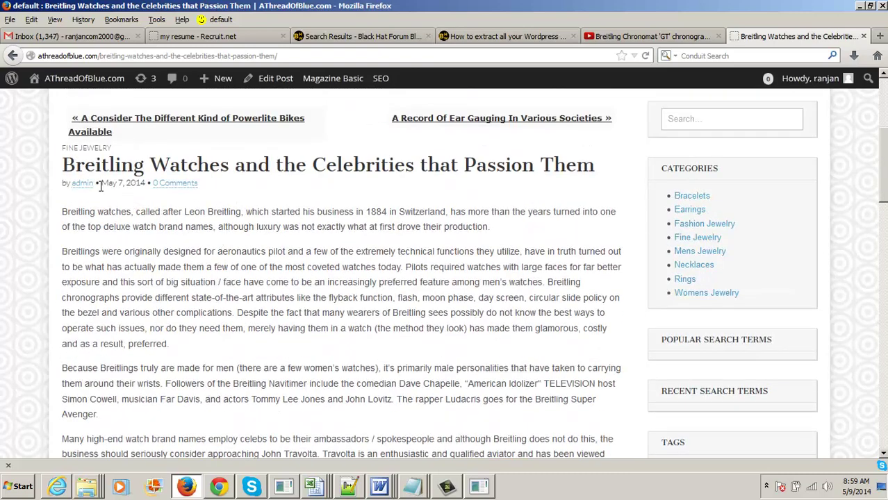
{"action": "left_click_drag", "start_coordinate": [101, 183], "coordinate": [147, 182]}
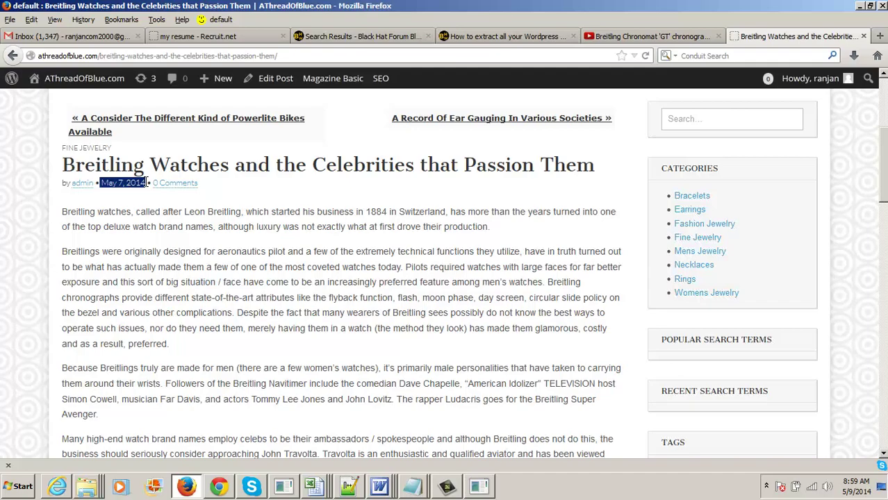
{"action": "scroll", "coordinate": [339, 294], "scroll_direction": "down", "scroll_amount": 17}
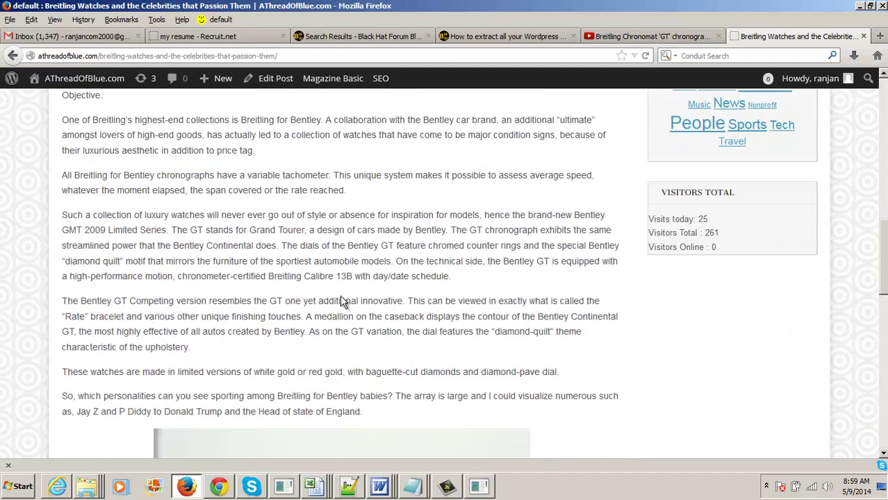
{"action": "scroll", "coordinate": [330, 235], "scroll_direction": "up", "scroll_amount": 10}
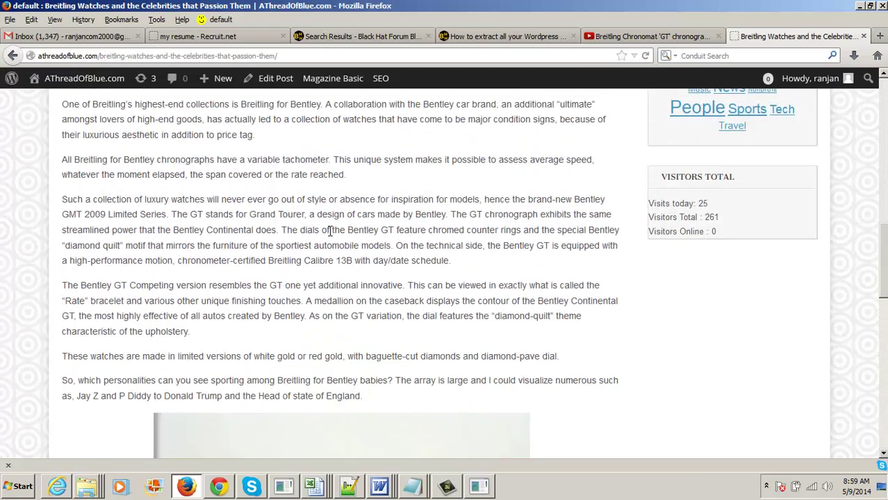
{"action": "scroll", "coordinate": [330, 232], "scroll_direction": "up", "scroll_amount": 5}
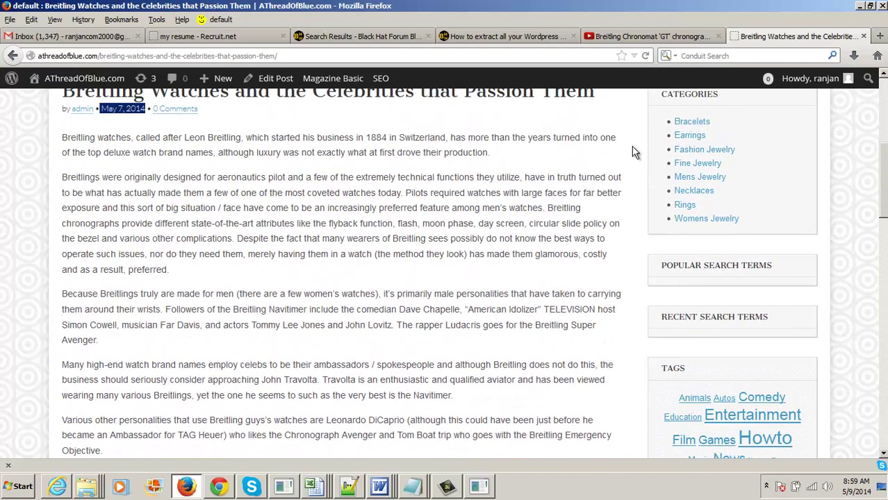
- Copy the Disney Couture post's address from cell A5 of the Excel workbook and load it in Firefox
{"action": "key", "text": "alt+Tab"}
{"action": "key", "text": "Escape"}
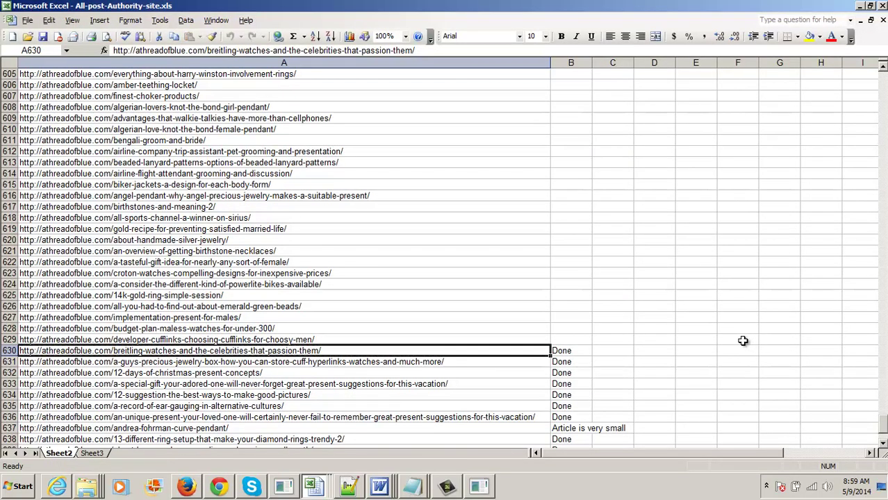
{"action": "left_click_drag", "start_coordinate": [882, 422], "coordinate": [882, 73]}
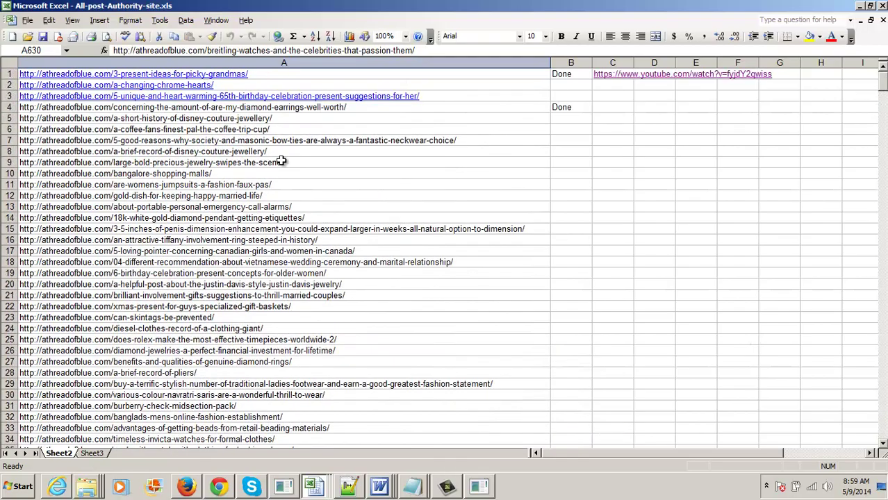
{"action": "left_click", "coordinate": [268, 119]}
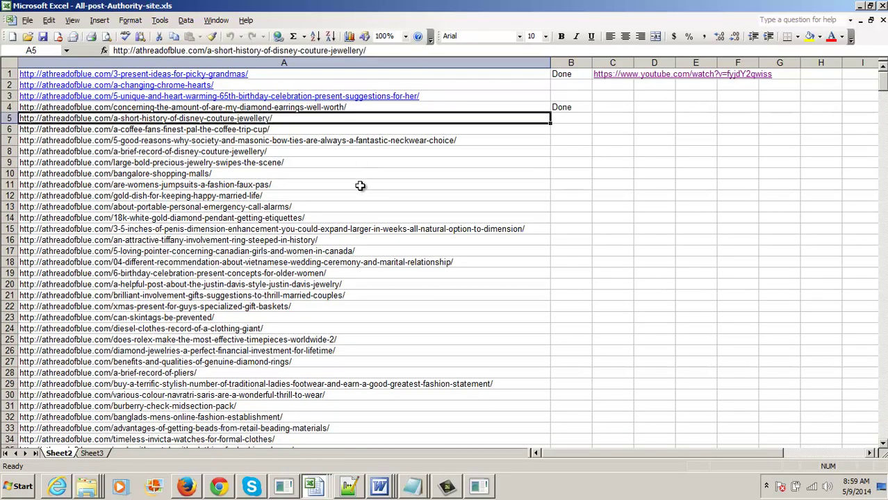
{"action": "key", "text": "ctrl+c"}
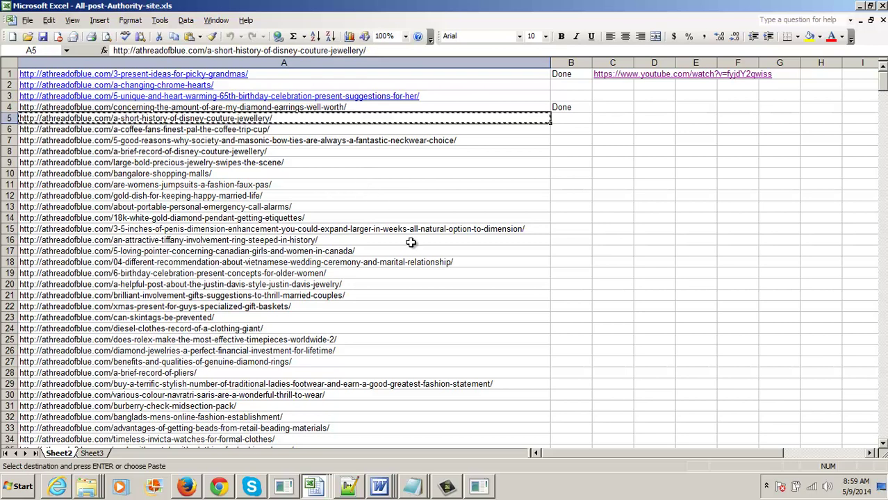
{"action": "key", "text": "alt+Tab"}
{"action": "left_click", "coordinate": [300, 56]}
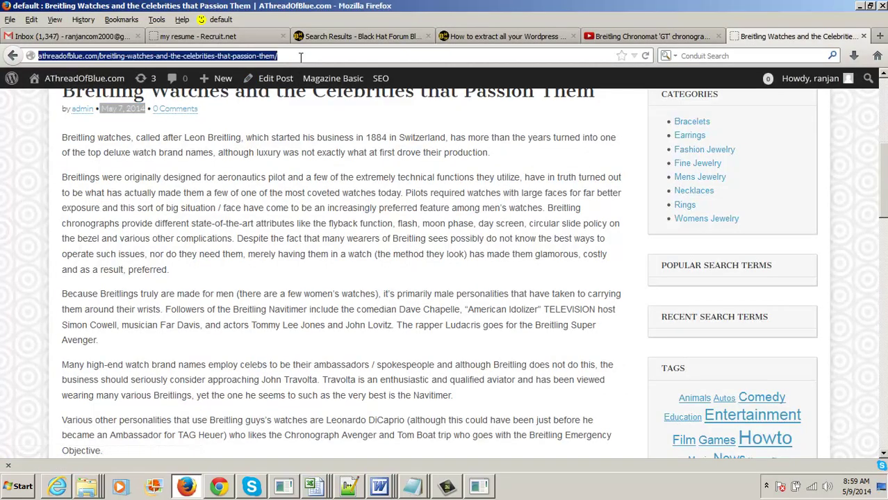
{"action": "key", "text": "BackSpace"}
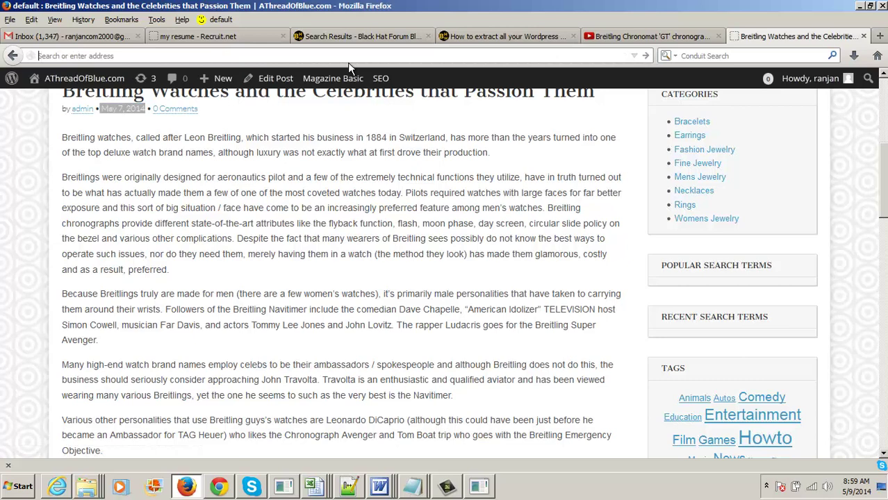
{"action": "key", "text": "ctrl+v"}
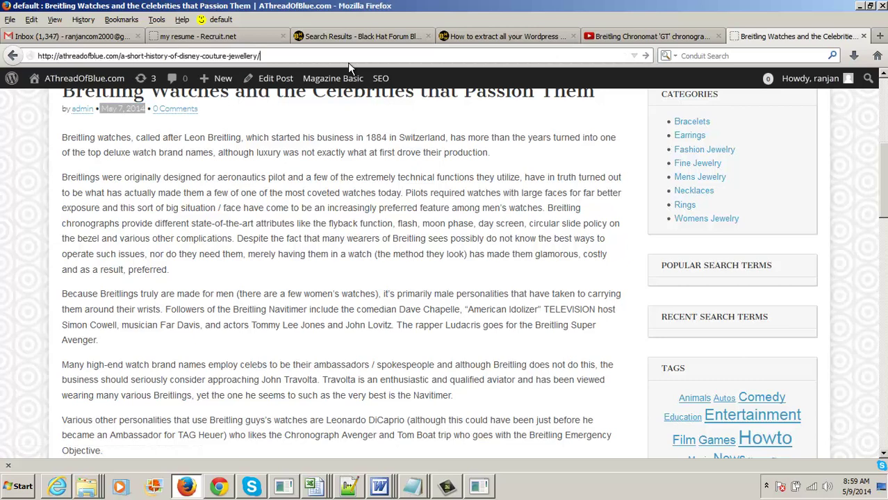
{"action": "key", "text": "Return"}
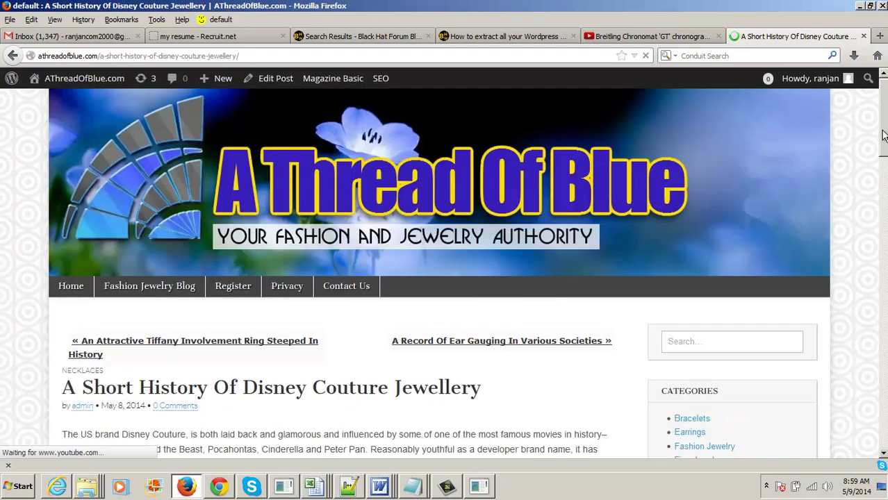
- Search YouTube for "Disney Couture Jewellery" taken from the post's title and sort the results by view count
{"action": "left_click", "coordinate": [879, 225]}
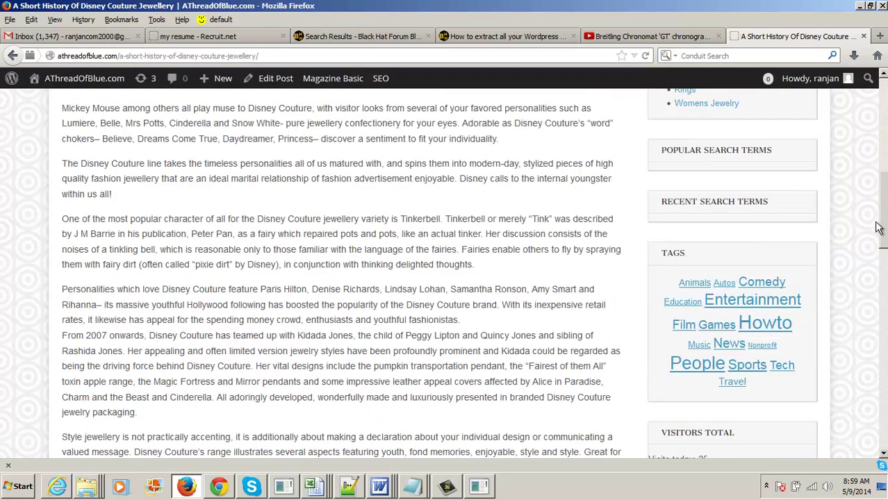
{"action": "left_click_drag", "start_coordinate": [879, 226], "coordinate": [879, 184]}
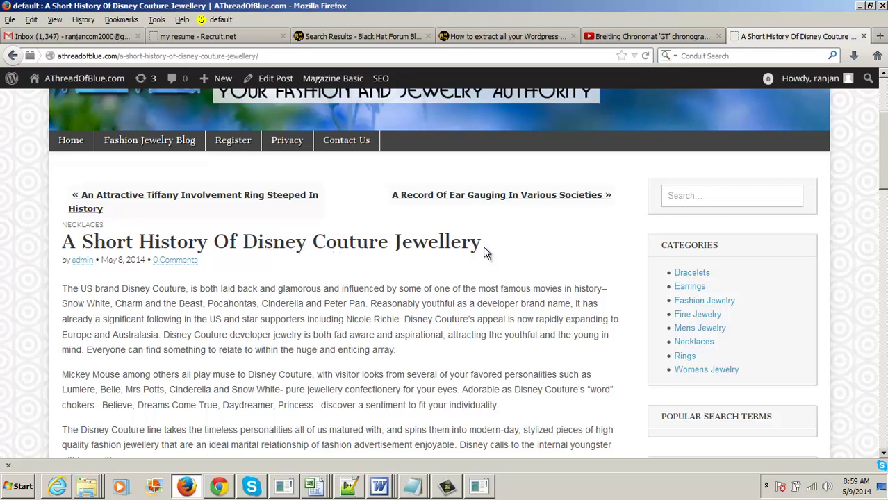
{"action": "left_click_drag", "start_coordinate": [482, 245], "coordinate": [247, 246]}
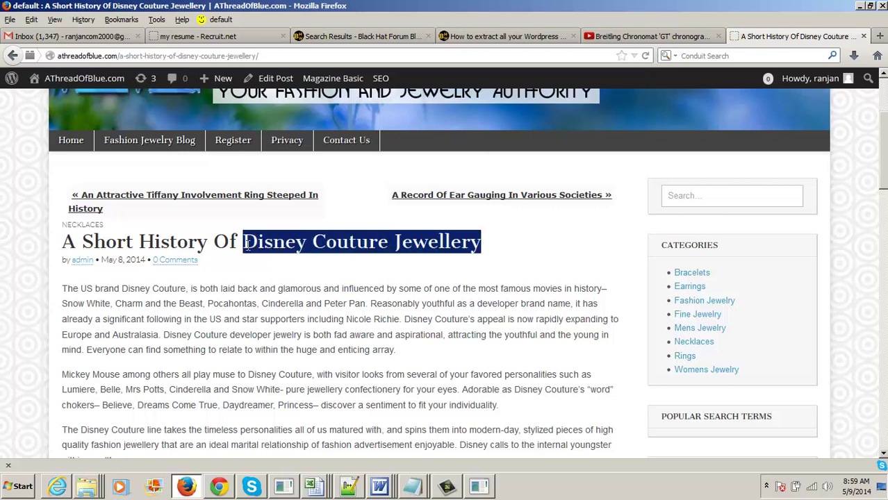
{"action": "left_click", "coordinate": [649, 38]}
{"action": "triple_click", "coordinate": [257, 84]}
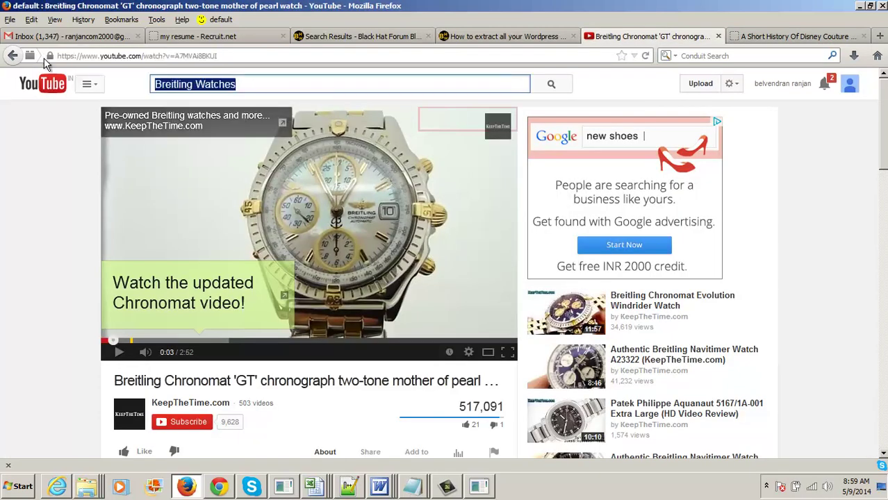
{"action": "key", "text": "ctrl+v"}
{"action": "left_click", "coordinate": [567, 86]}
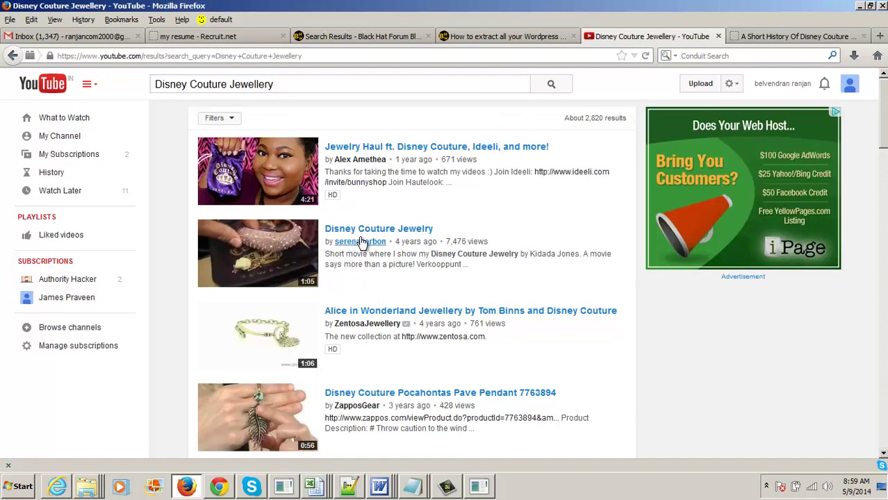
{"action": "left_click", "coordinate": [232, 119]}
{"action": "left_click", "coordinate": [477, 186]}
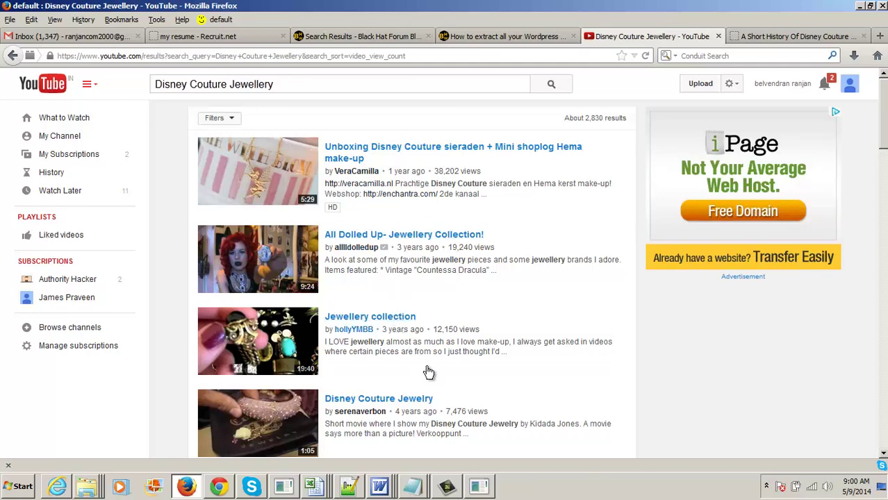
- Open the "Disney Couture Jewelry" video from the results, copy its web address and pause playback
{"action": "left_click", "coordinate": [416, 404]}
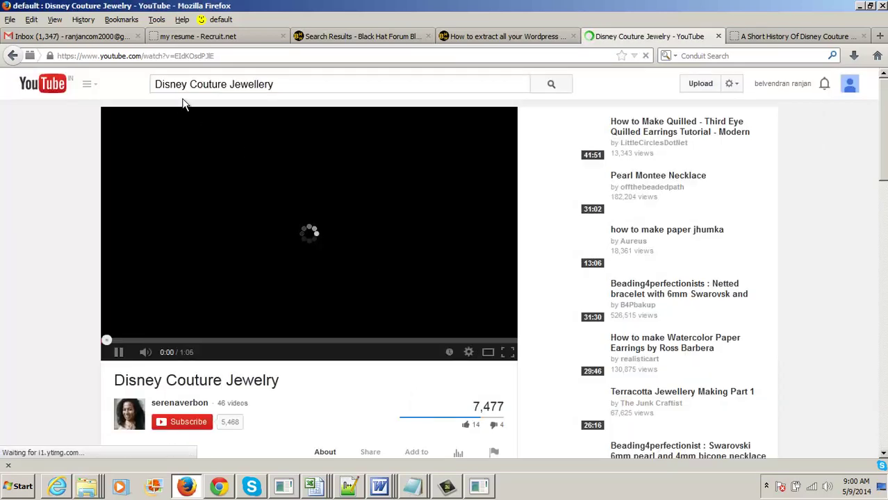
{"action": "left_click", "coordinate": [237, 56]}
{"action": "key", "text": "ctrl+c"}
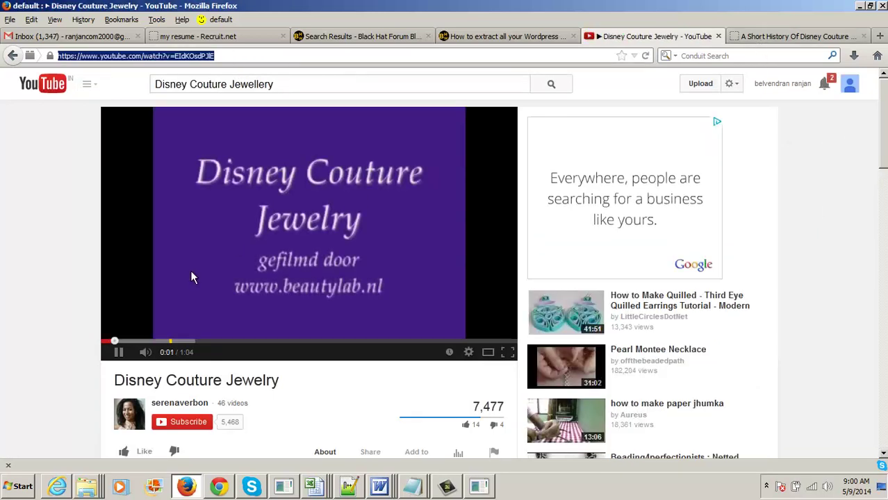
{"action": "left_click", "coordinate": [118, 353]}
- Look through the published Disney Couture post and the list of post addresses in the Excel workbook
{"action": "left_click", "coordinate": [778, 38]}
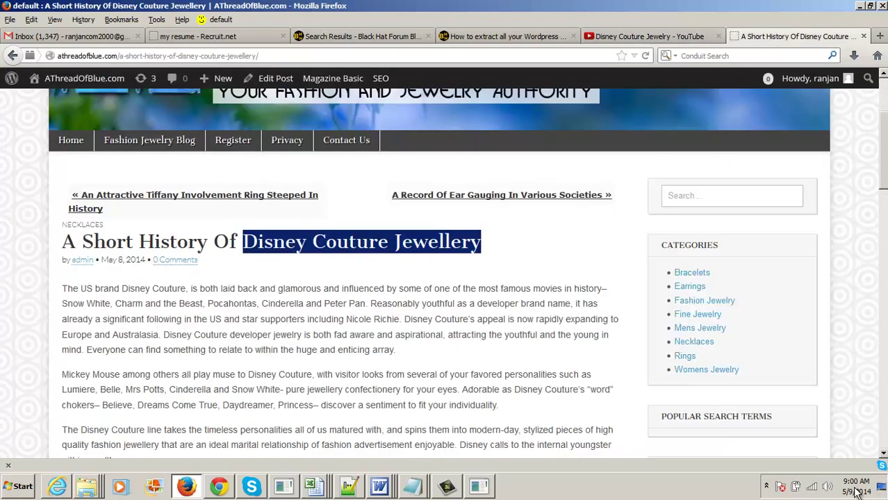
{"action": "scroll", "coordinate": [458, 174], "scroll_direction": "up", "scroll_amount": 3}
{"action": "scroll", "coordinate": [470, 176], "scroll_direction": "up", "scroll_amount": 1}
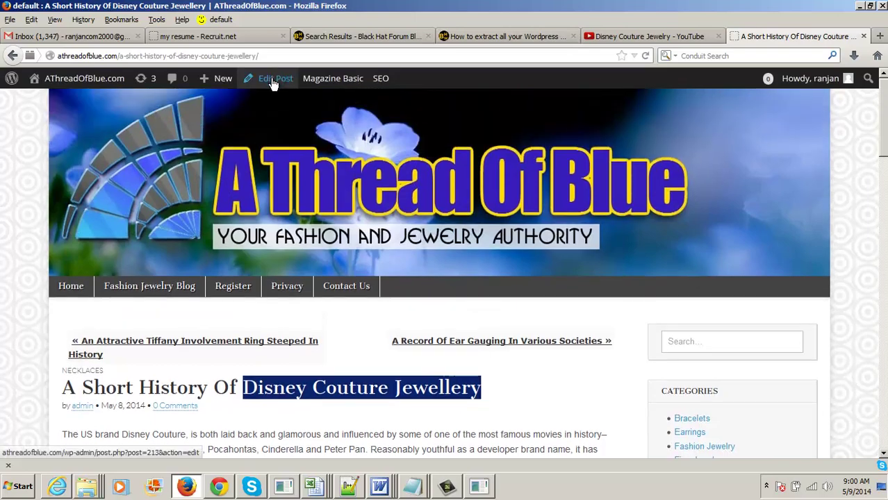
{"action": "scroll", "coordinate": [746, 195], "scroll_direction": "down", "scroll_amount": 10}
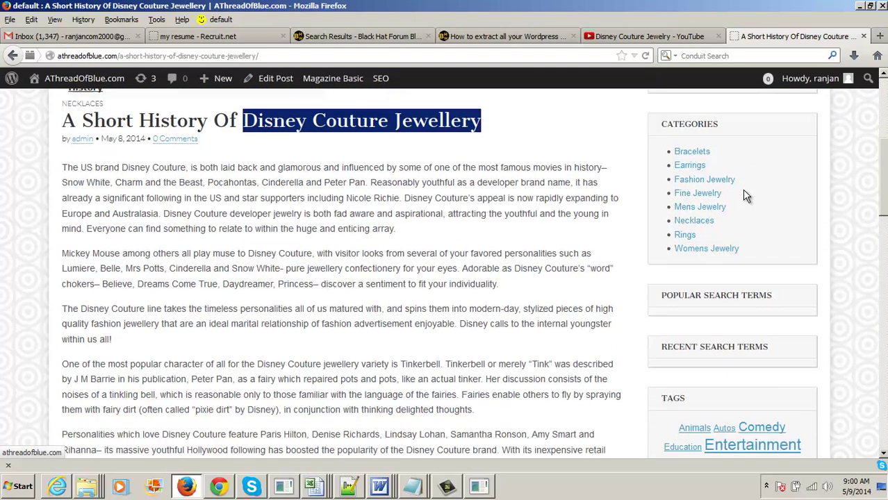
{"action": "scroll", "coordinate": [745, 196], "scroll_direction": "down", "scroll_amount": 10}
{"action": "key", "text": "alt+Tab"}
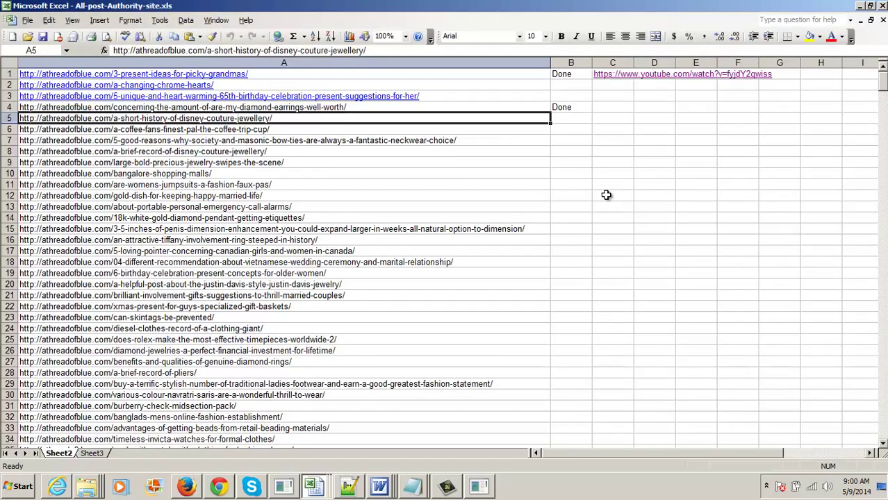
{"action": "scroll", "coordinate": [566, 209], "scroll_direction": "down", "scroll_amount": 3}
{"action": "scroll", "coordinate": [562, 243], "scroll_direction": "down", "scroll_amount": 11}
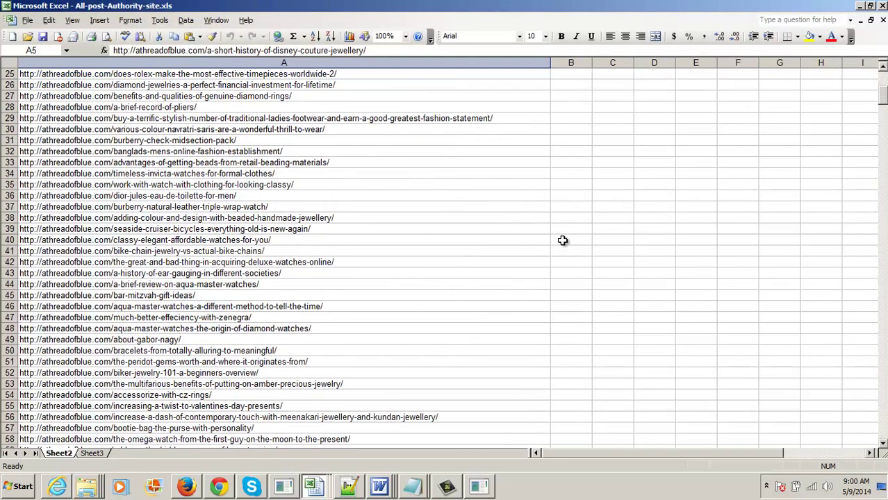
{"action": "scroll", "coordinate": [562, 244], "scroll_direction": "up", "scroll_amount": 14}
{"action": "scroll", "coordinate": [563, 242], "scroll_direction": "down", "scroll_amount": 20}
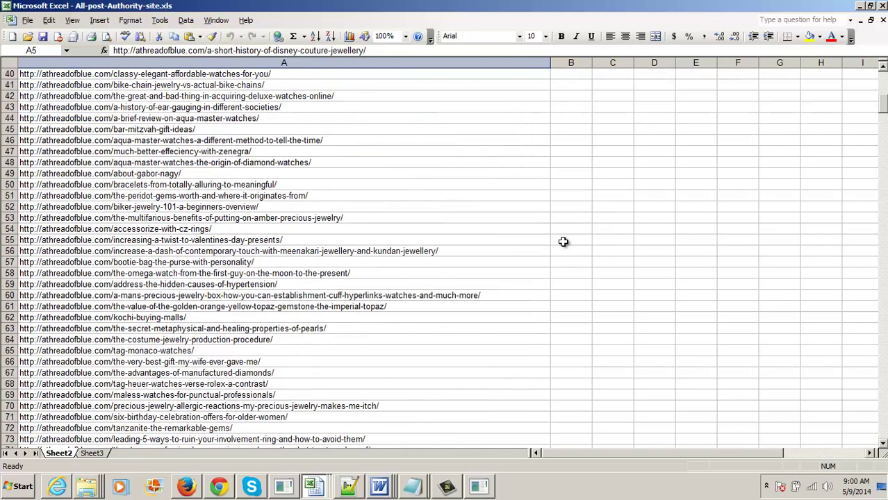
{"action": "scroll", "coordinate": [563, 242], "scroll_direction": "down", "scroll_amount": 20}
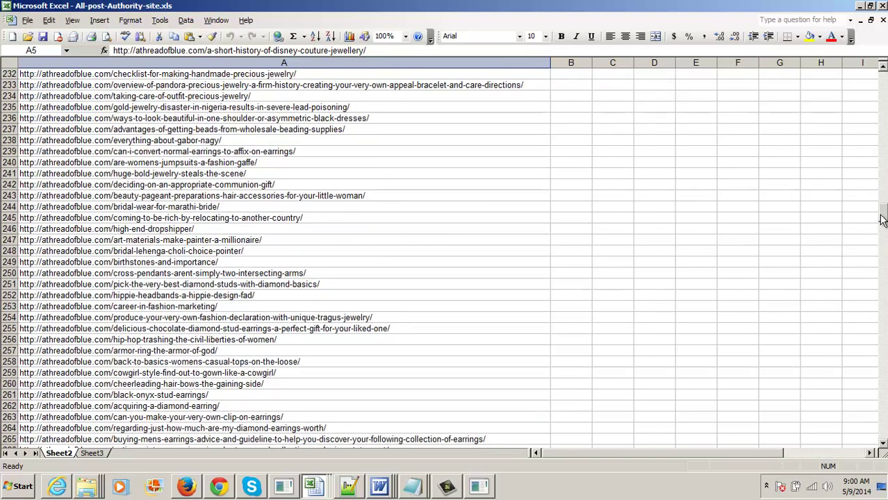
{"action": "left_click_drag", "start_coordinate": [883, 219], "coordinate": [883, 77]}
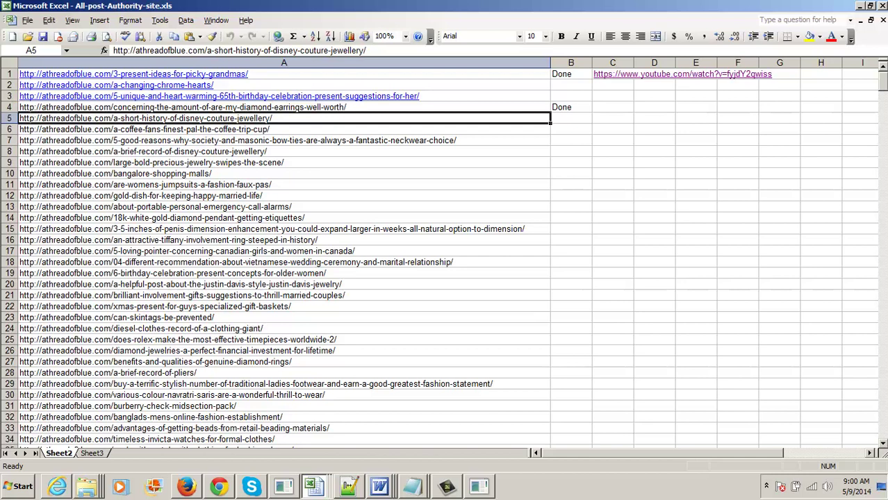
- Return to Firefox, open the Disney Couture post for editing and delete the old embedded video below its last paragraph
{"action": "key", "text": "alt+Tab"}
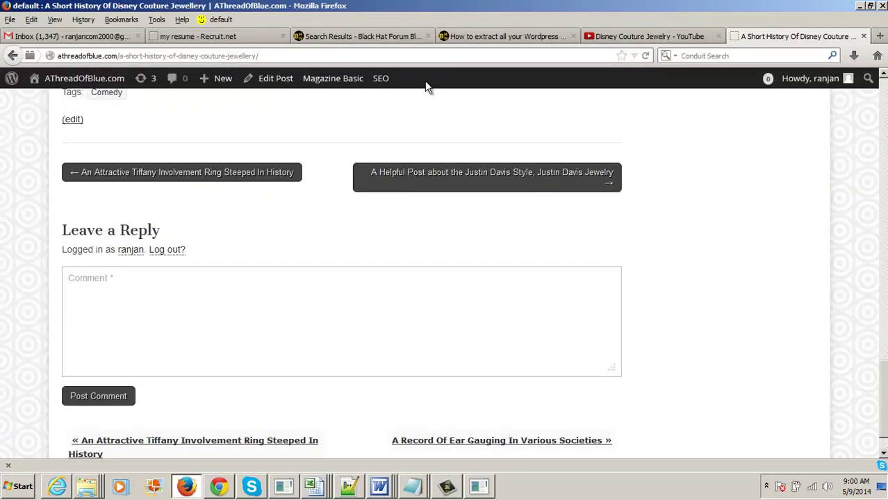
{"action": "left_click", "coordinate": [270, 80]}
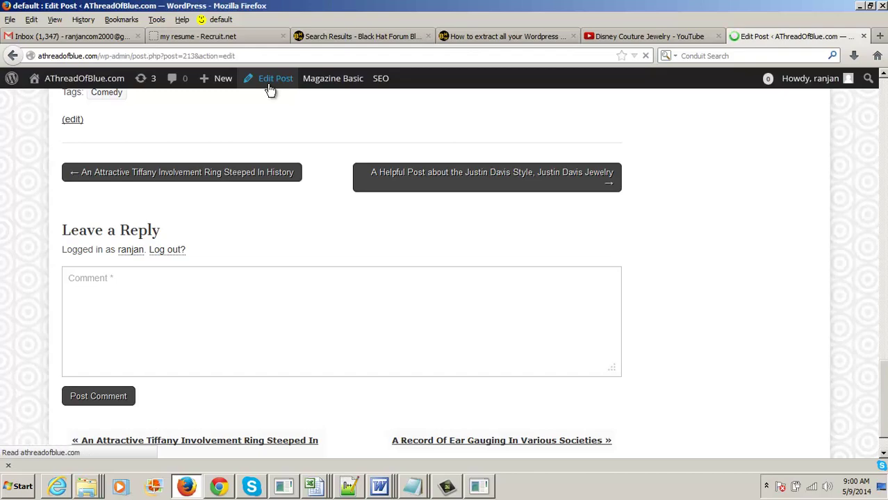
{"action": "scroll", "coordinate": [389, 243], "scroll_direction": "down", "scroll_amount": 3}
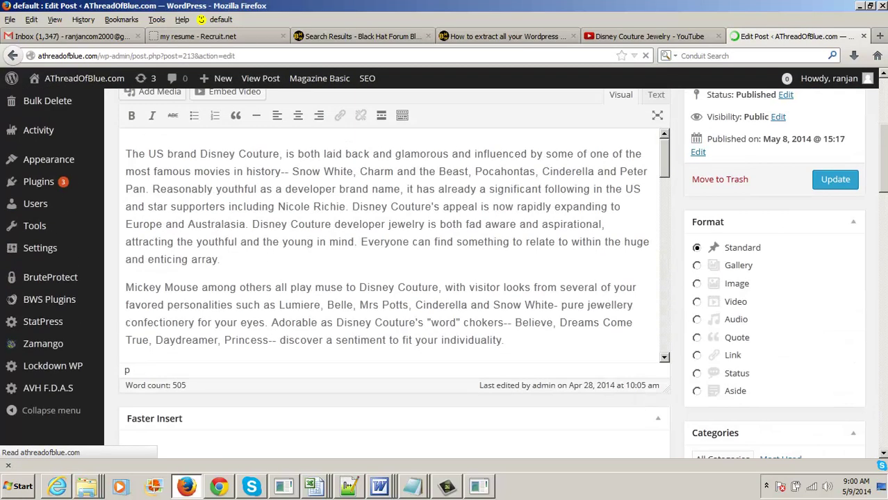
{"action": "scroll", "coordinate": [658, 328], "scroll_direction": "down", "scroll_amount": 5}
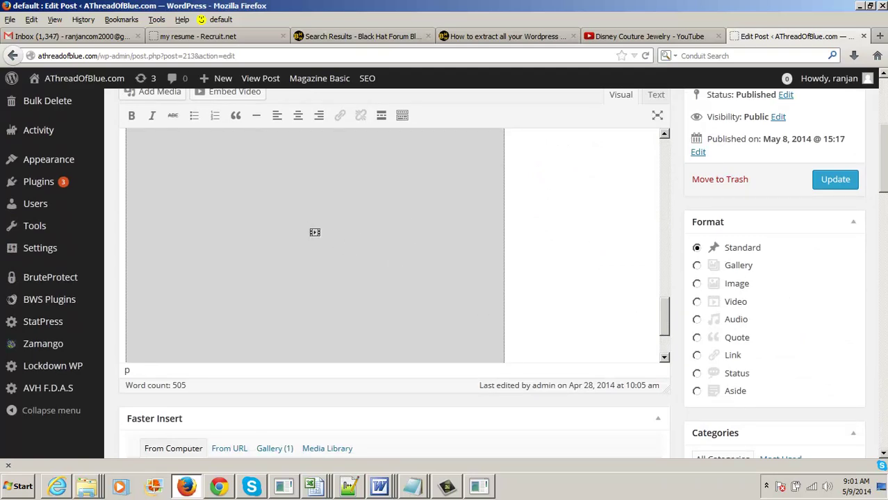
{"action": "scroll", "coordinate": [884, 189], "scroll_direction": "up", "scroll_amount": 3}
{"action": "scroll", "coordinate": [884, 189], "scroll_direction": "down", "scroll_amount": 2}
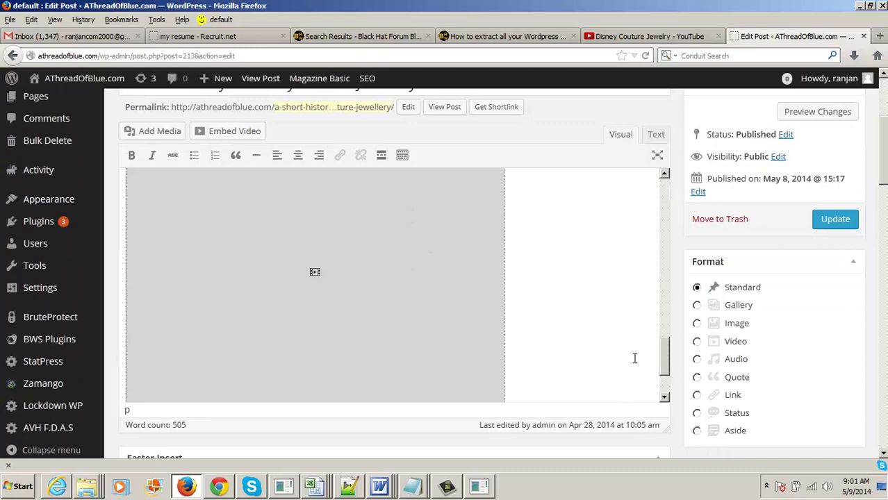
{"action": "left_click_drag", "start_coordinate": [668, 369], "coordinate": [668, 341]}
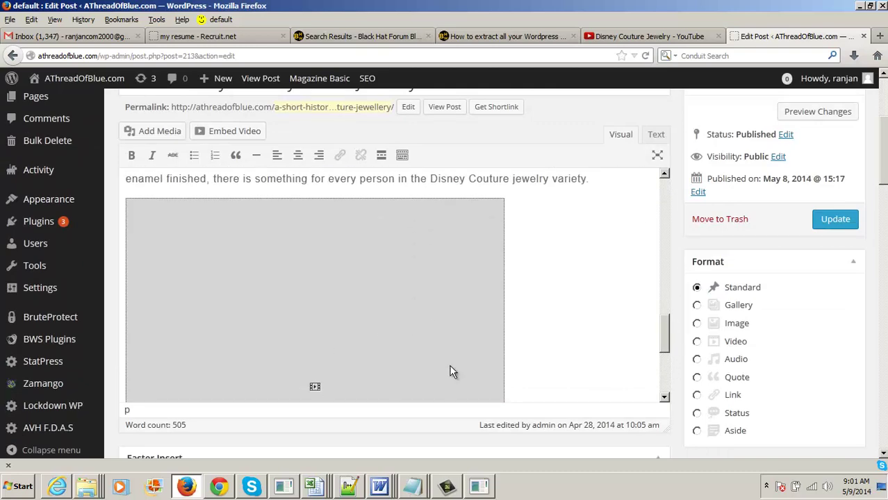
{"action": "left_click", "coordinate": [374, 314]}
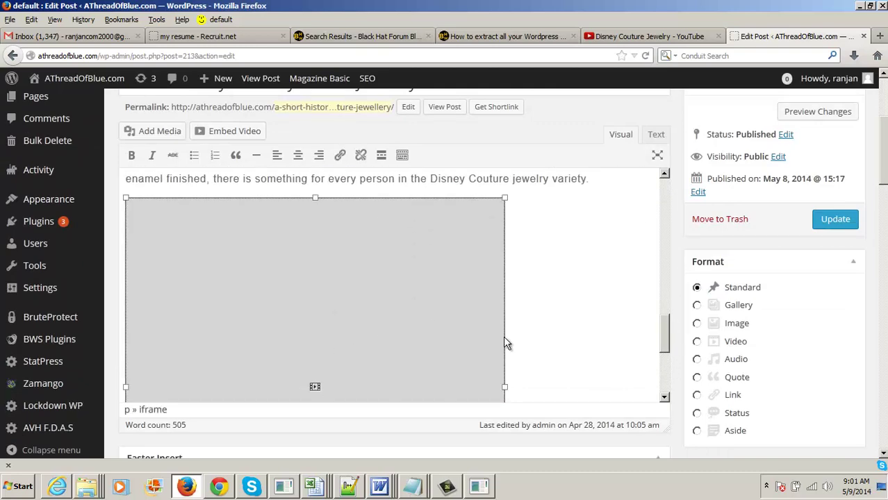
{"action": "key", "text": "Delete"}
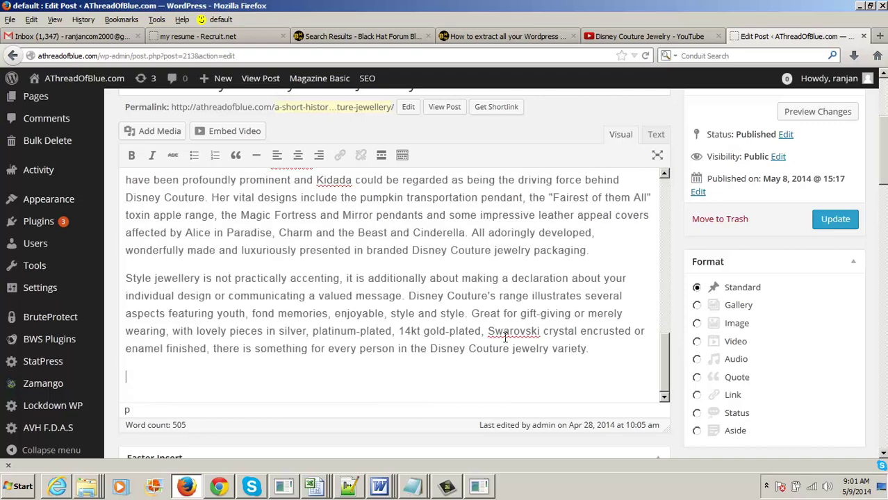
- Embed the copied YouTube address below the last paragraph with center alignment and Lazyload mode, and update the post
{"action": "left_click", "coordinate": [238, 154]}
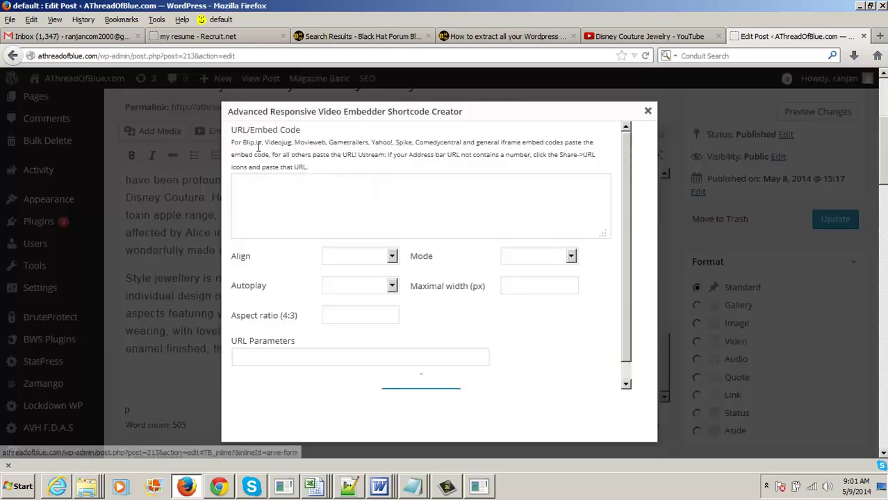
{"action": "left_click", "coordinate": [363, 217]}
{"action": "key", "text": "ctrl+v"}
{"action": "left_click", "coordinate": [392, 256]}
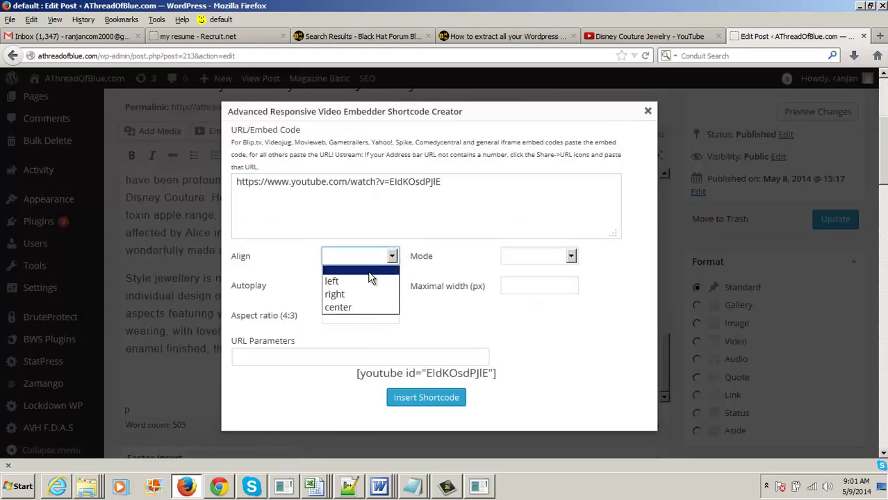
{"action": "left_click", "coordinate": [366, 312]}
{"action": "left_click", "coordinate": [570, 257]}
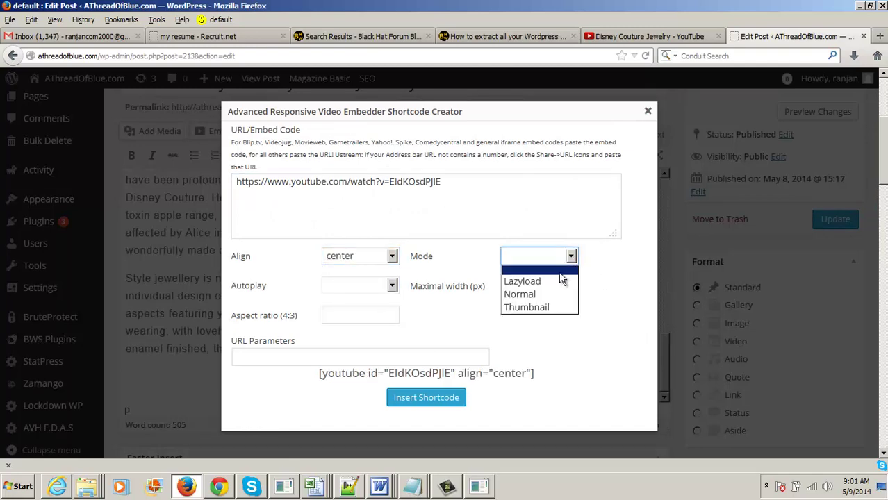
{"action": "left_click", "coordinate": [574, 283]}
{"action": "left_click", "coordinate": [453, 393]}
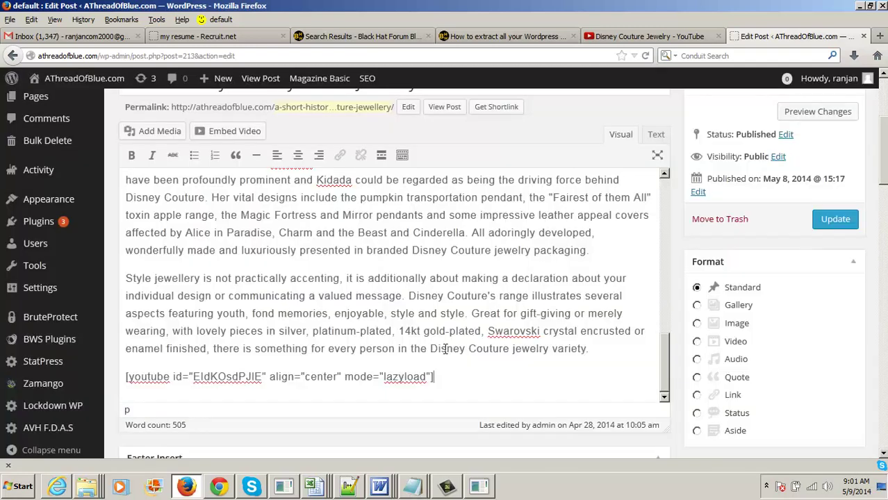
{"action": "left_click_drag", "start_coordinate": [441, 378], "coordinate": [119, 395]}
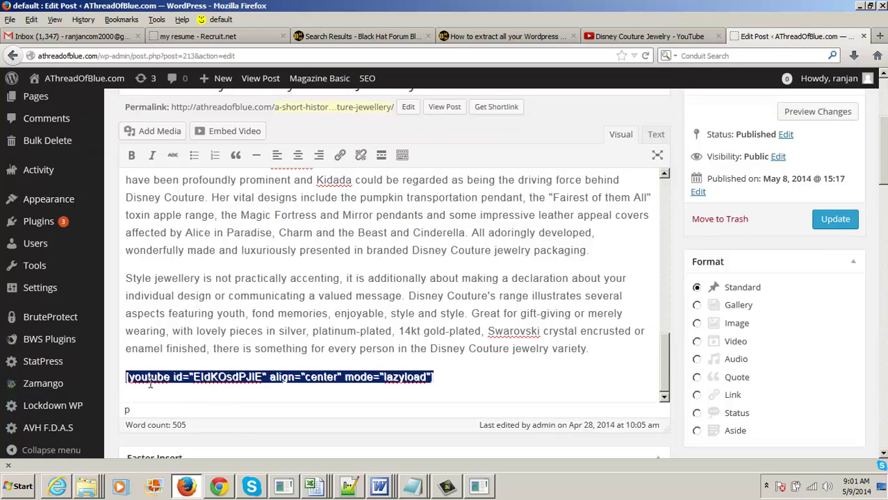
{"action": "left_click", "coordinate": [832, 222]}
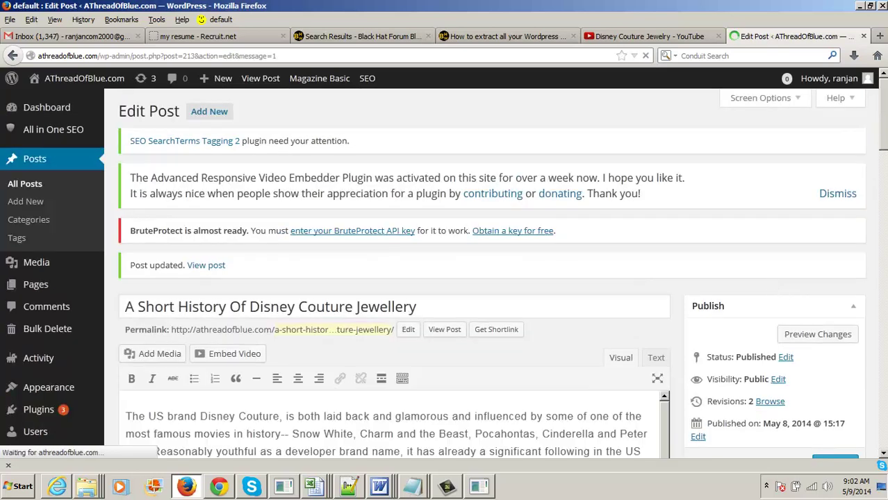
- Reset the Disney Couture post's video thumbnail and remove its old featured image
{"action": "left_click_drag", "start_coordinate": [885, 125], "coordinate": [885, 267]}
{"action": "left_click", "coordinate": [720, 389]}
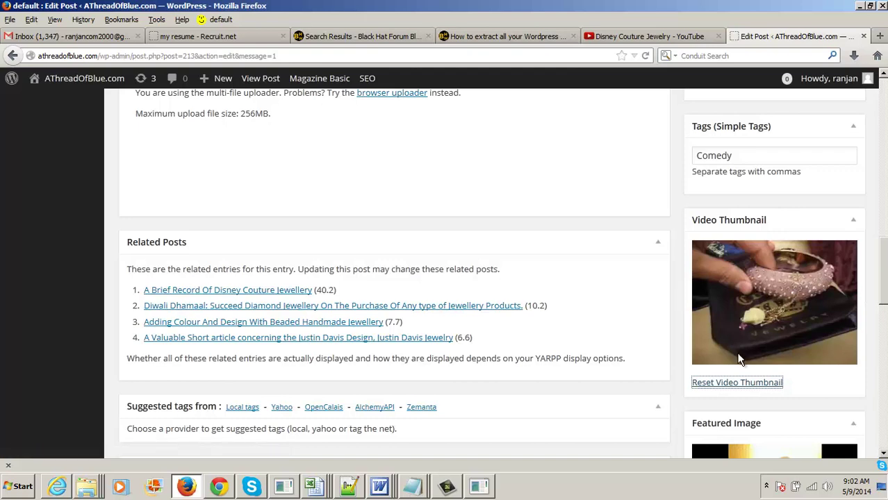
{"action": "left_click", "coordinate": [886, 376]}
{"action": "scroll", "coordinate": [715, 284], "scroll_direction": "up", "scroll_amount": 2}
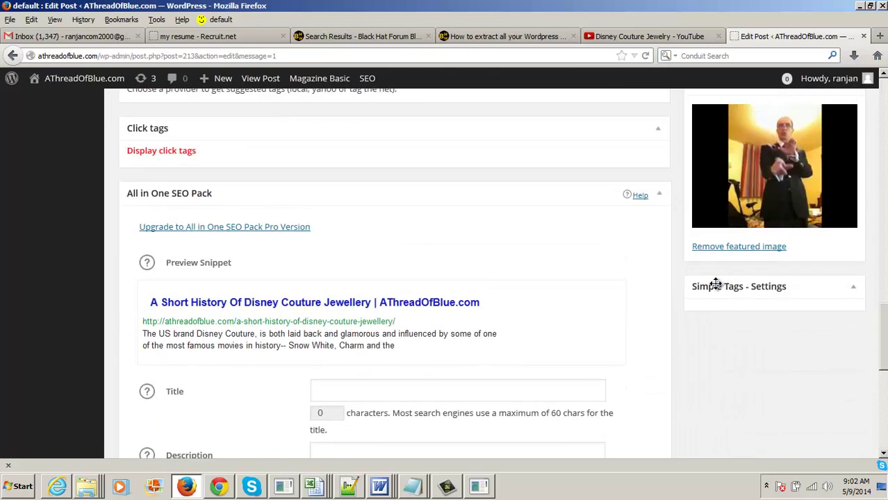
{"action": "left_click", "coordinate": [711, 248]}
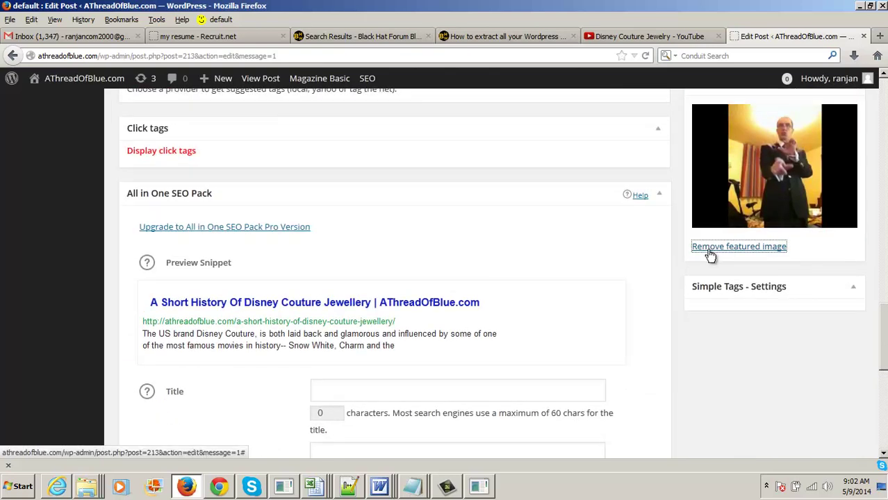
- Set the pink bracelet thumbnail from the Media Library as the post's featured image and update the post
{"action": "left_click", "coordinate": [749, 112]}
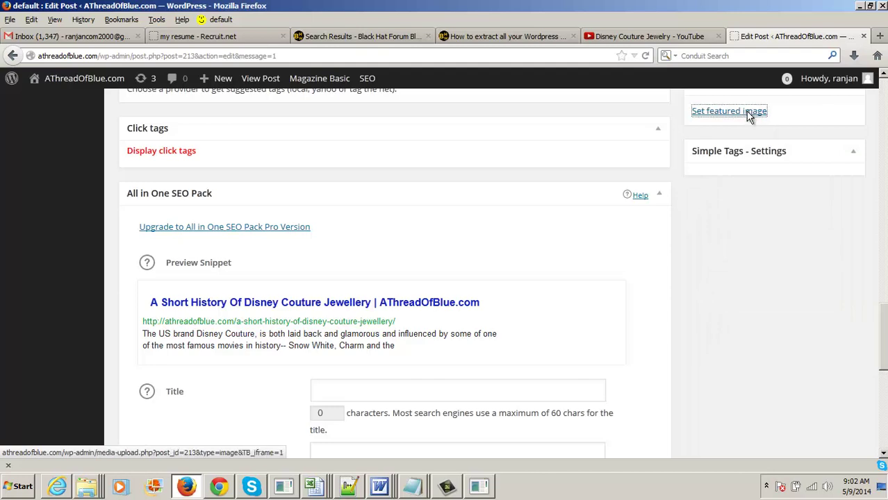
{"action": "left_click", "coordinate": [53, 137]}
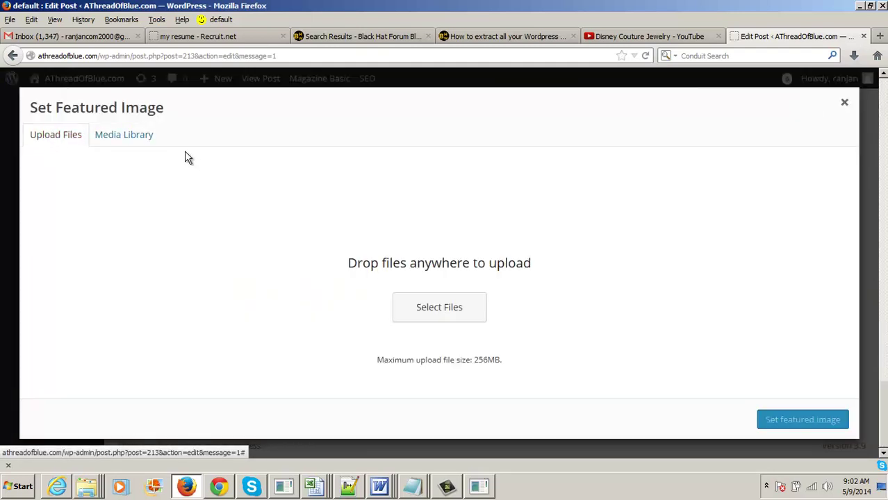
{"action": "left_click", "coordinate": [123, 138]}
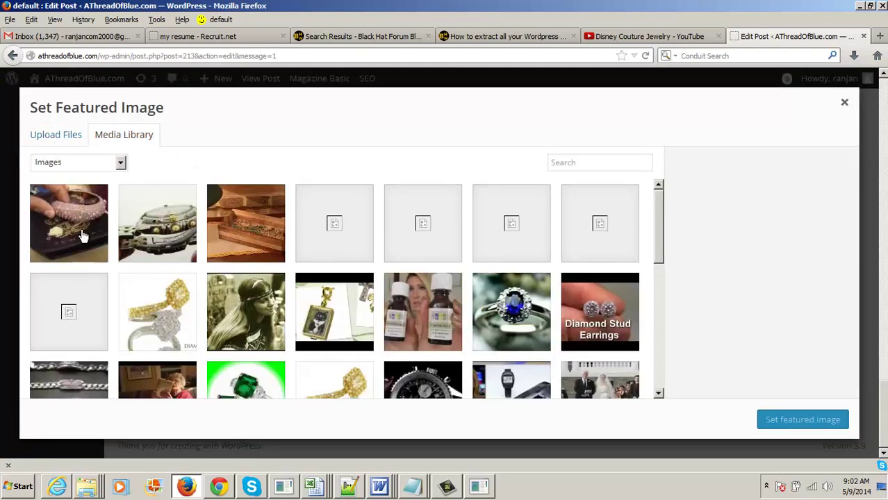
{"action": "left_click", "coordinate": [84, 237]}
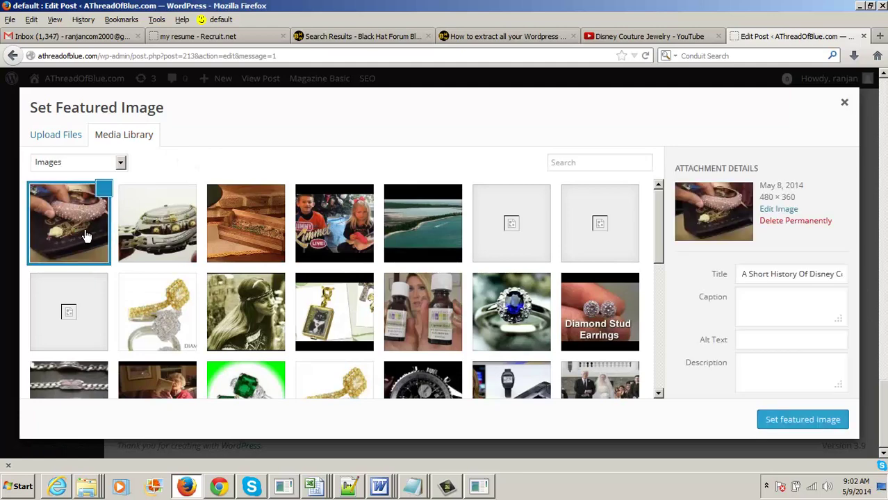
{"action": "left_click", "coordinate": [787, 419]}
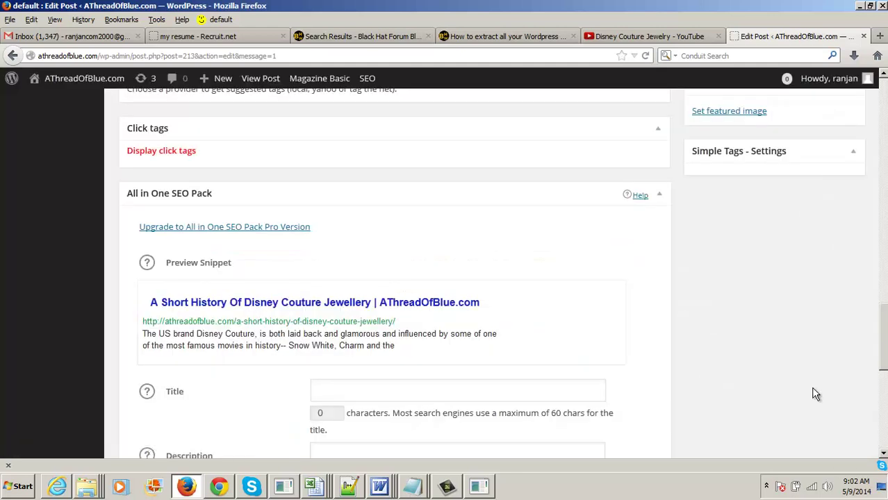
{"action": "scroll", "coordinate": [884, 336], "scroll_direction": "up", "scroll_amount": 15}
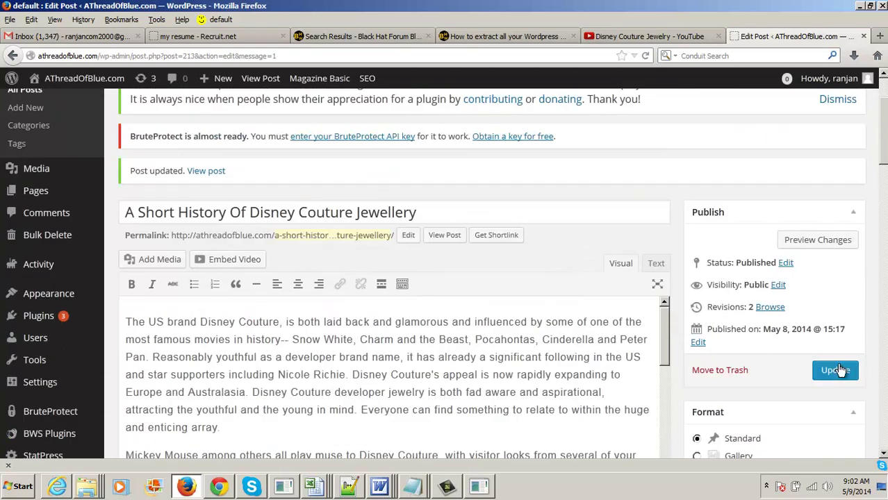
{"action": "left_click", "coordinate": [838, 370]}
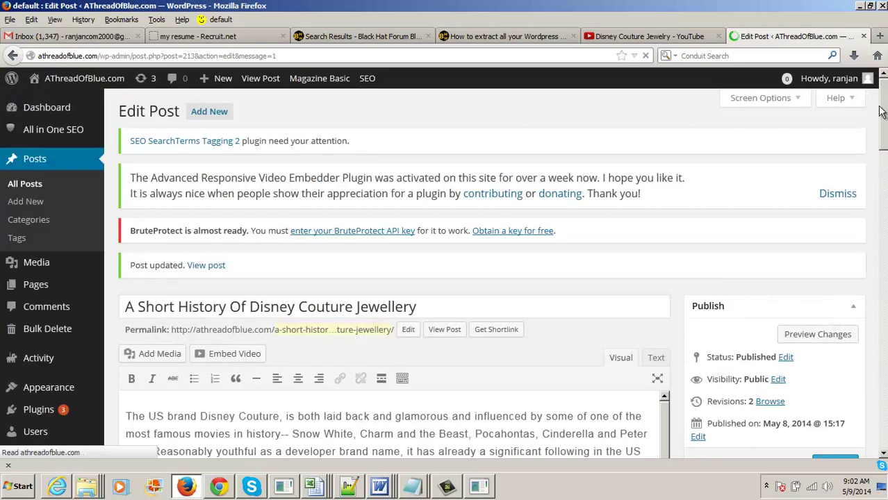
- Check the post's video thumbnail and featured image, and update the post once more
{"action": "left_click_drag", "start_coordinate": [881, 112], "coordinate": [860, 247]}
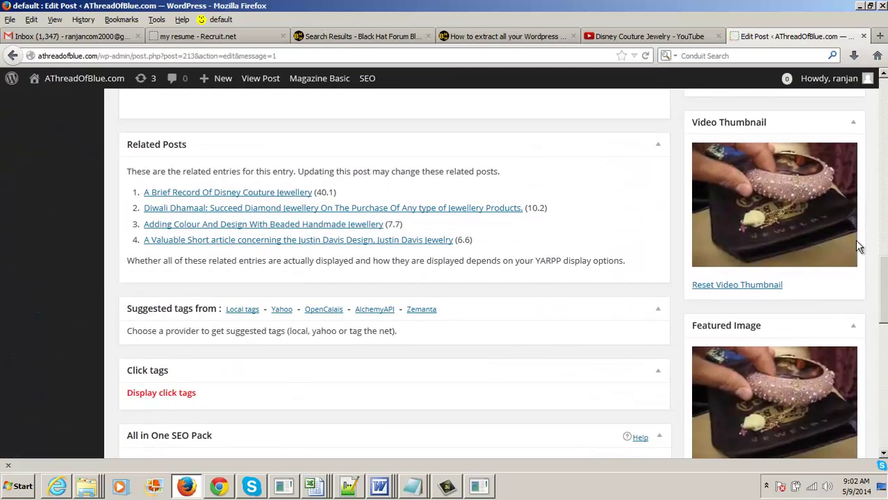
{"action": "left_click_drag", "start_coordinate": [884, 316], "coordinate": [884, 149]}
{"action": "left_click", "coordinate": [837, 363]}
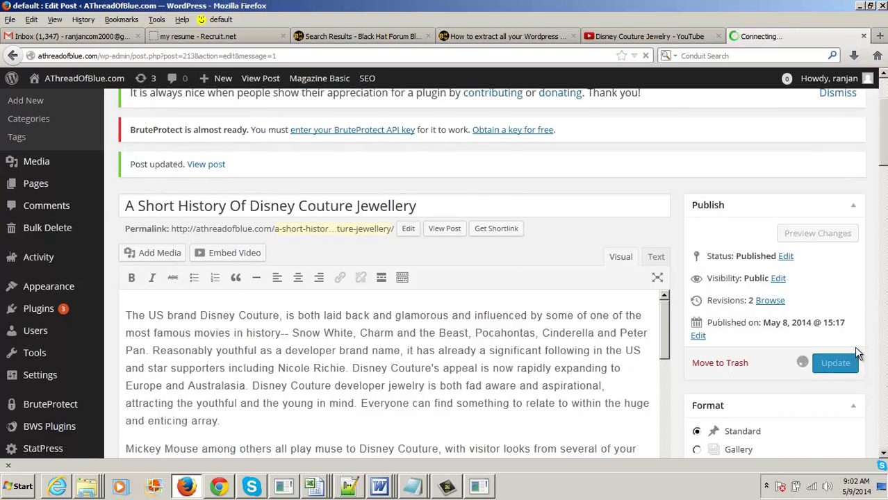
- Switch to the Excel workbook, enter "Done" in B5 beside the Disney Couture post's address and save
{"action": "key", "text": "alt+Tab"}
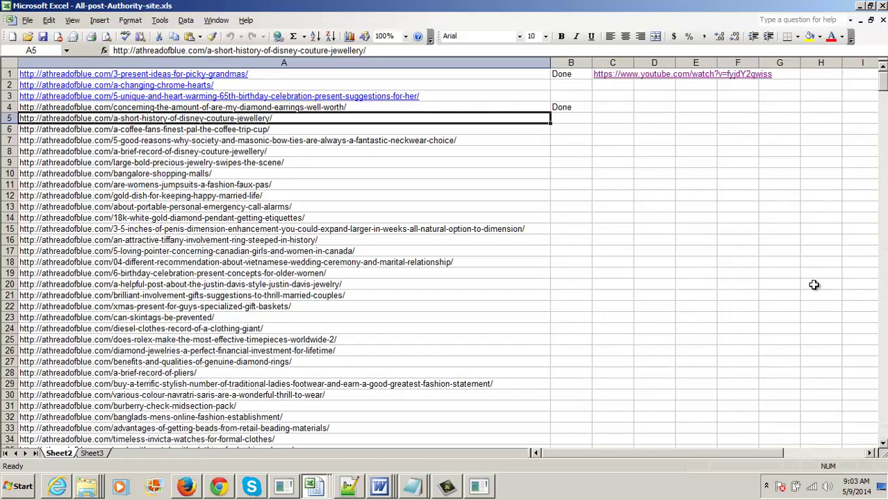
{"action": "left_click", "coordinate": [566, 118]}
{"action": "type", "text": "Done"}
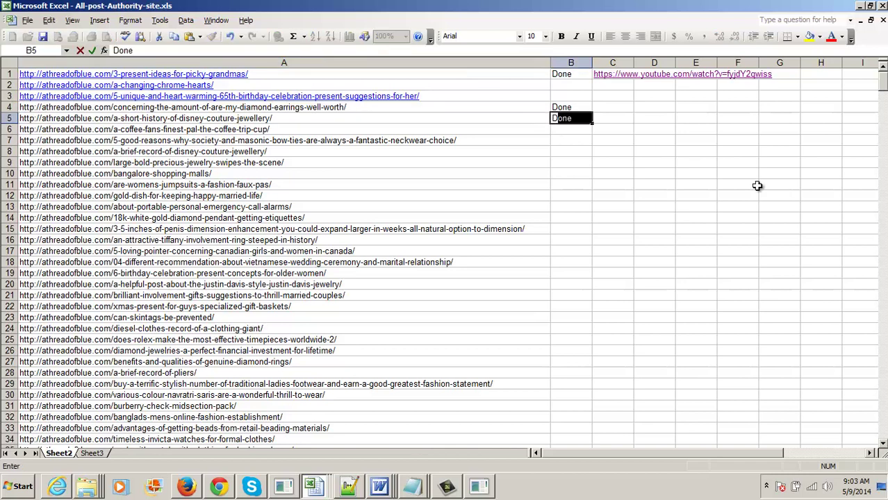
{"action": "left_click", "coordinate": [44, 37]}
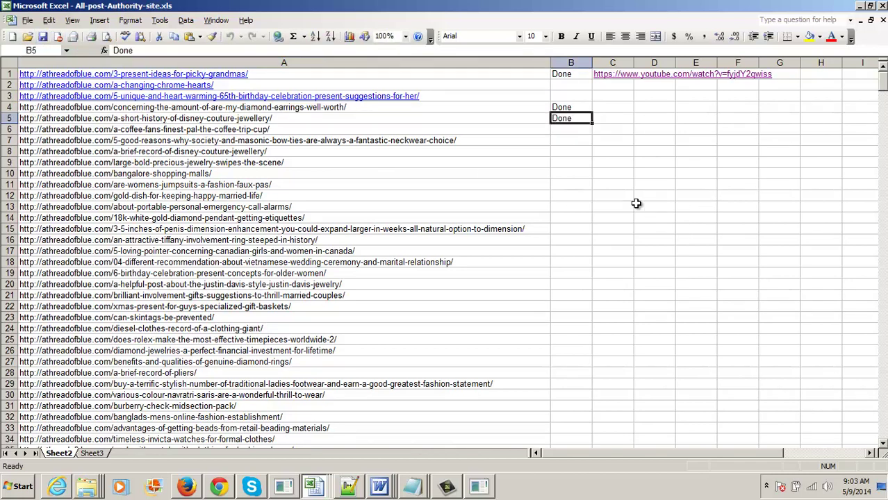
- Copy the Disney Couture Jewelry video's web address from YouTube in Firefox and paste it into cell C5 of the Excel workbook
{"action": "left_click", "coordinate": [618, 119]}
{"action": "key", "text": "alt+Tab"}
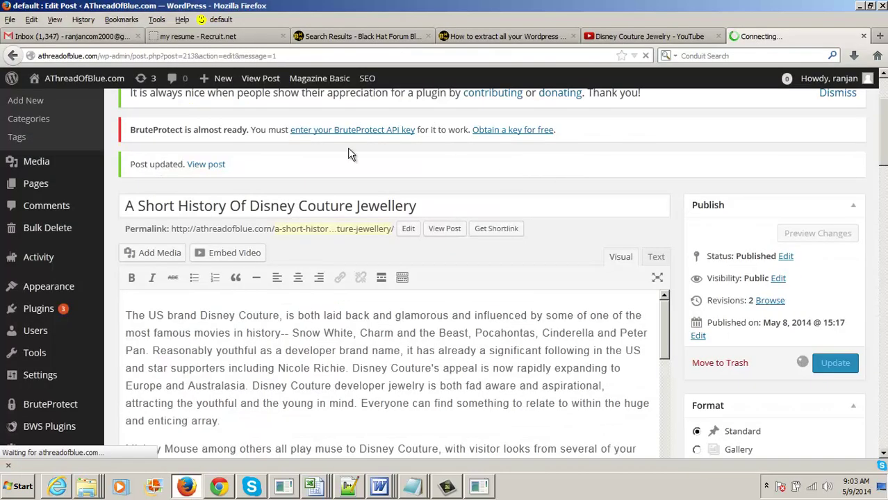
{"action": "left_click", "coordinate": [650, 37]}
{"action": "left_click", "coordinate": [219, 56]}
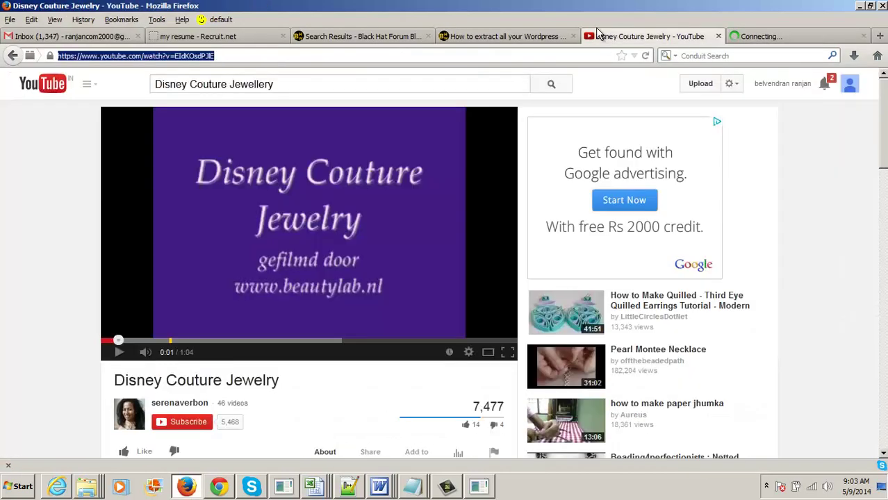
{"action": "right_click", "coordinate": [193, 56]}
{"action": "left_click", "coordinate": [216, 91]}
{"action": "key", "text": "alt+Tab"}
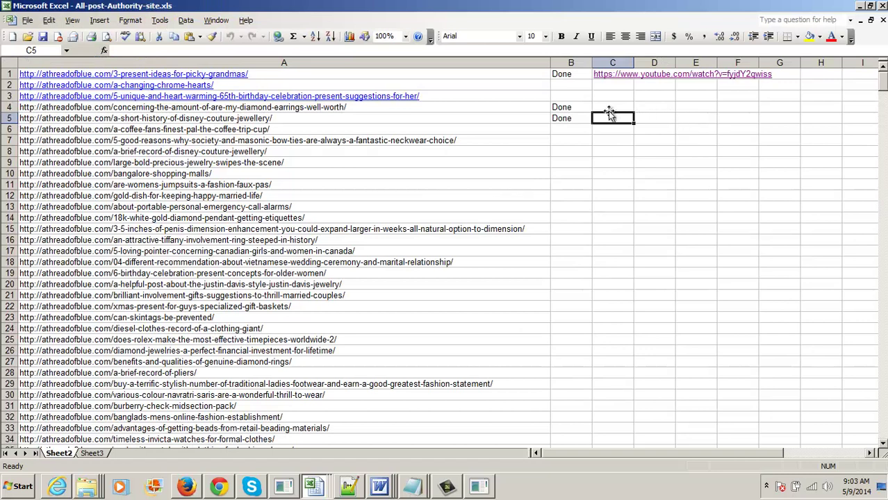
{"action": "key", "text": "ctrl+v"}
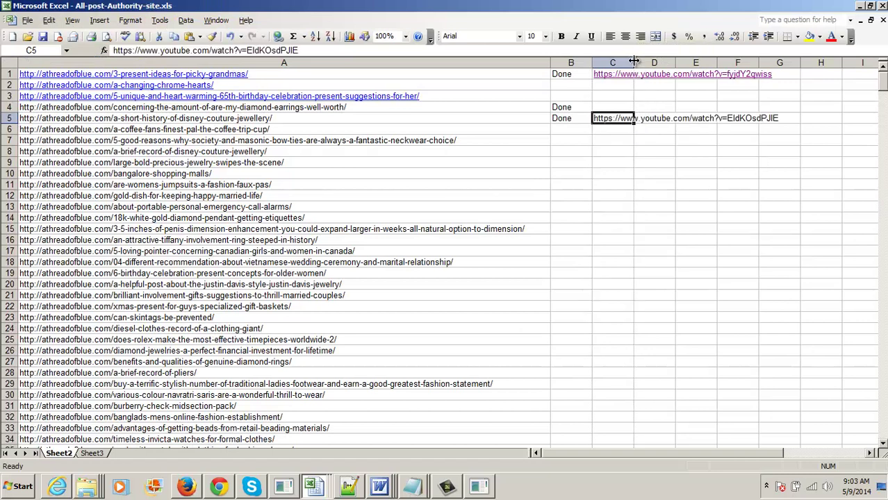
- Fit the widths of columns C and B to their contents and save the workbook
{"action": "double_click", "coordinate": [634, 63]}
{"action": "left_click", "coordinate": [42, 38]}
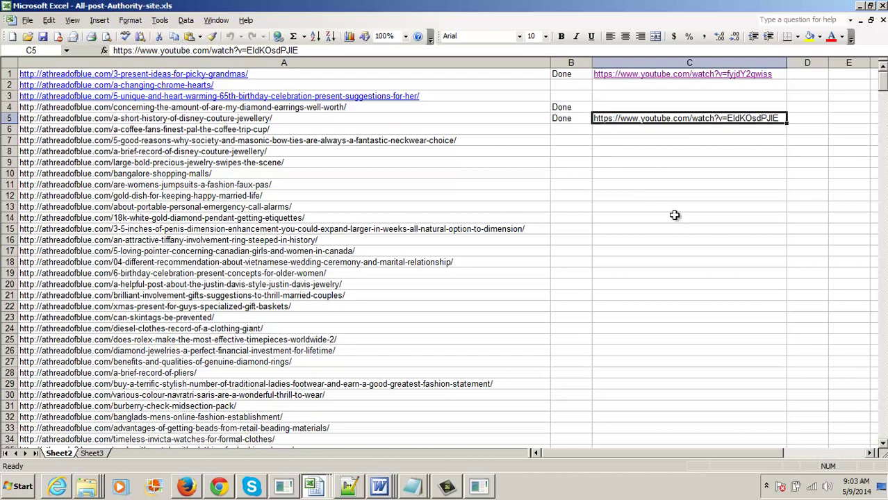
{"action": "scroll", "coordinate": [674, 216], "scroll_direction": "down", "scroll_amount": 19}
{"action": "left_click_drag", "start_coordinate": [883, 120], "coordinate": [880, 443]}
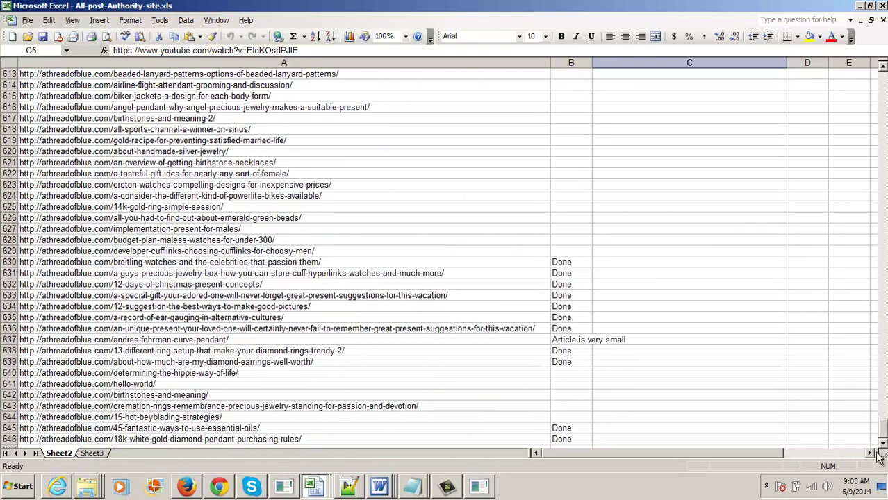
{"action": "double_click", "coordinate": [592, 63]}
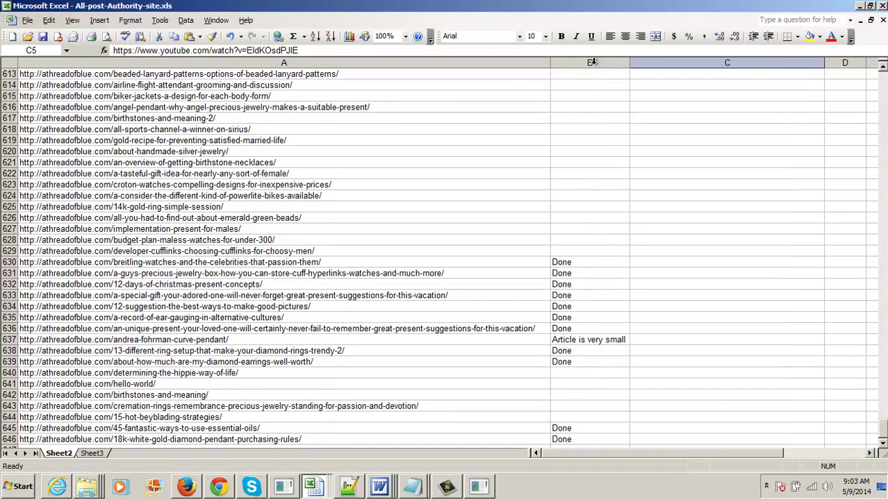
{"action": "left_click_drag", "start_coordinate": [882, 437], "coordinate": [882, 85]}
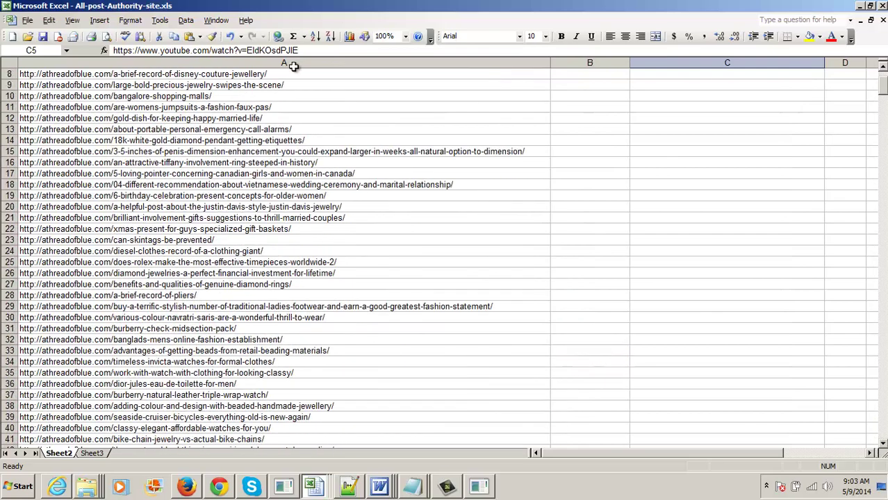
{"action": "left_click", "coordinate": [43, 37]}
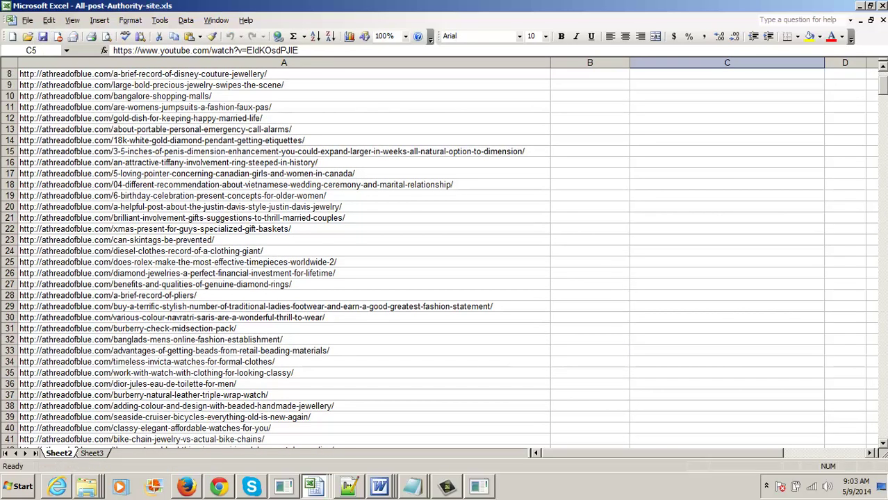